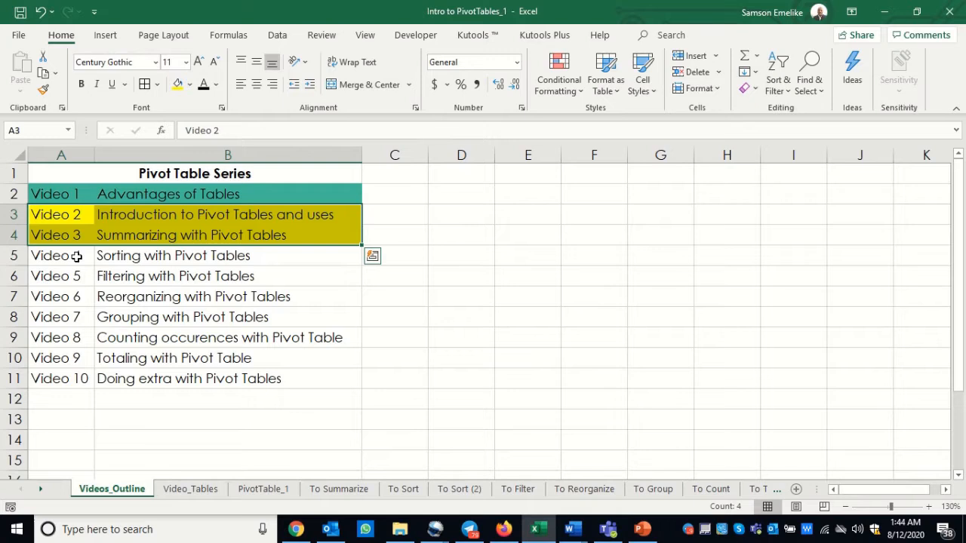
- Renumber the labels in A5:A11 as Video 3 through Video 9, entering the first two and filling the series down
{"action": "double_click", "coordinate": [77, 257]}
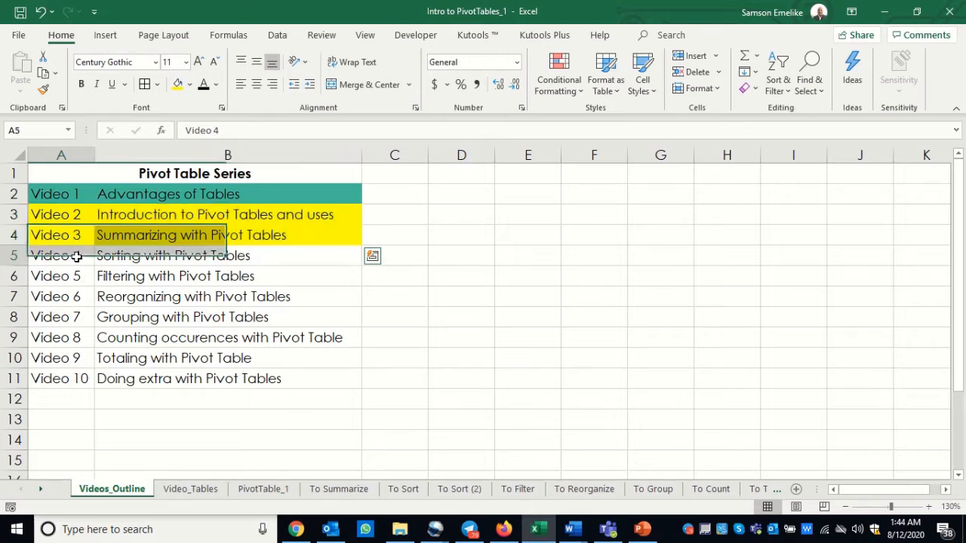
{"action": "key", "text": "BackSpace"}
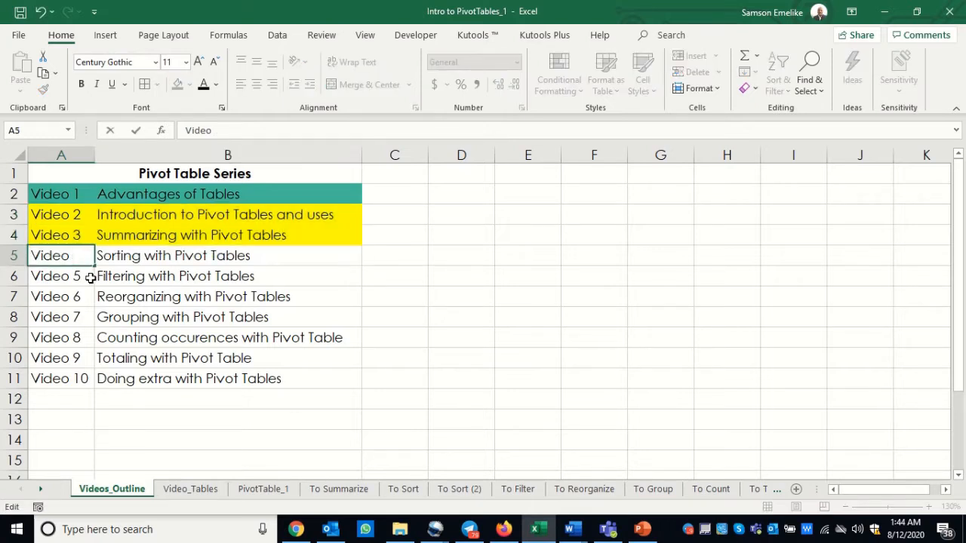
{"action": "type", "text": "3"}
{"action": "key", "text": "Return"}
{"action": "double_click", "coordinate": [90, 277]}
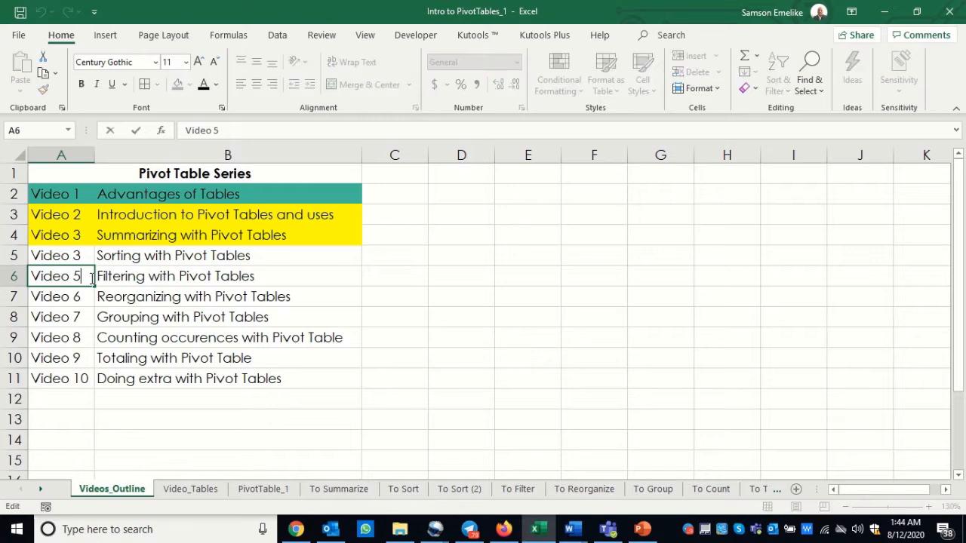
{"action": "key", "text": "BackSpace"}
{"action": "type", "text": "4"}
{"action": "key", "text": "Return"}
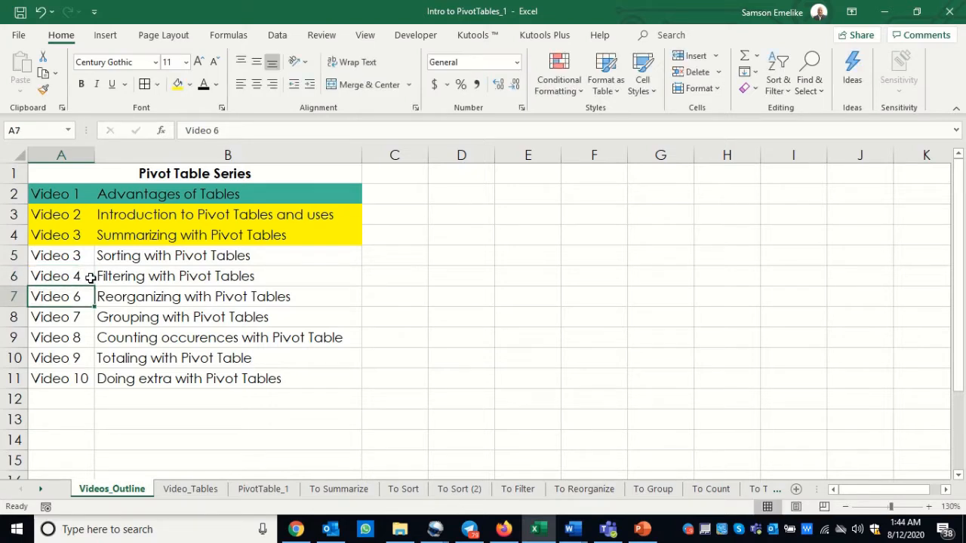
{"action": "left_click_drag", "start_coordinate": [79, 255], "coordinate": [99, 392]}
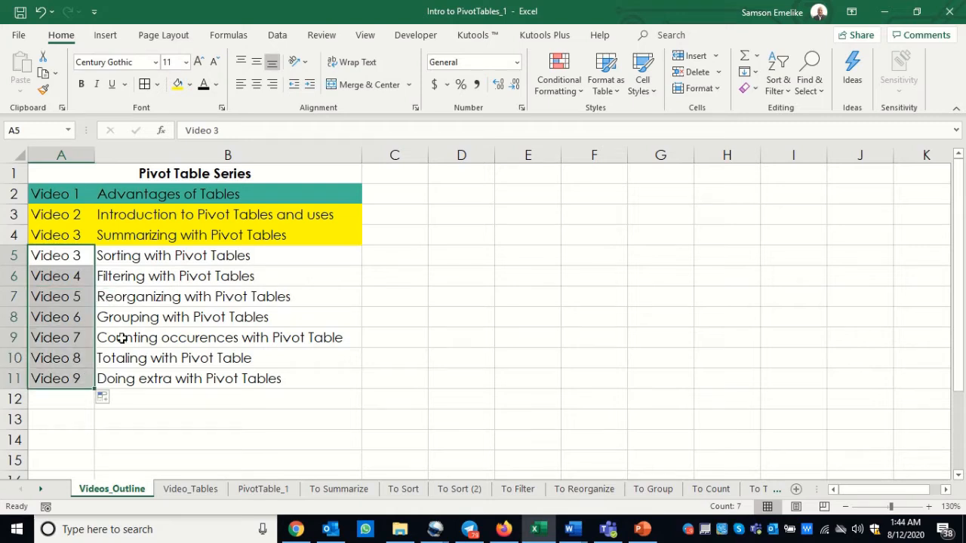
{"action": "left_click", "coordinate": [362, 398]}
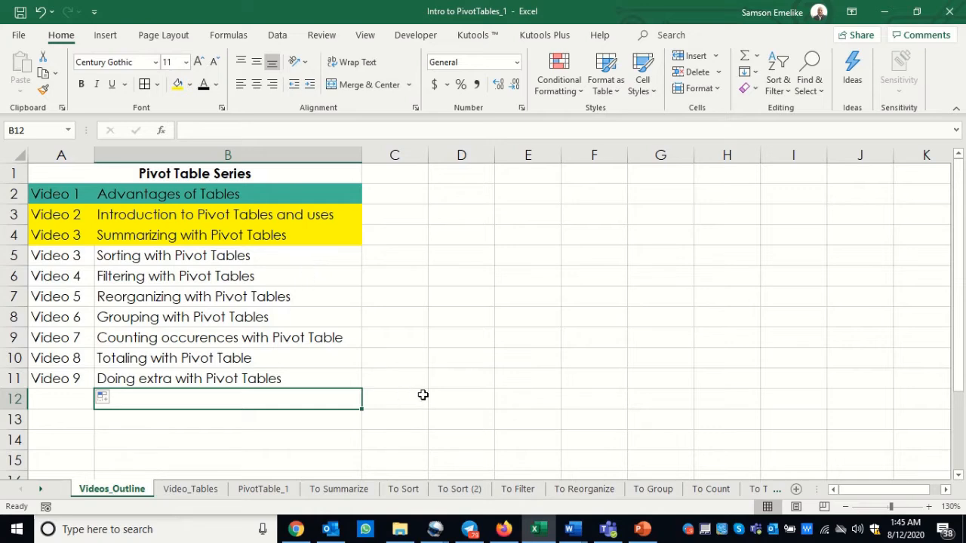
- Open the To Sort sheet and slightly widen its Order column
{"action": "left_click", "coordinate": [403, 491]}
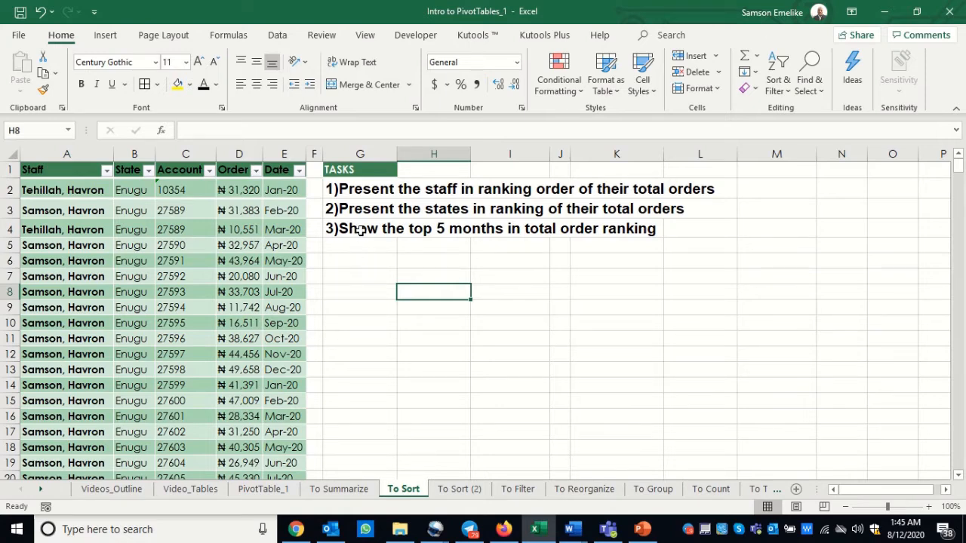
{"action": "left_click", "coordinate": [59, 150]}
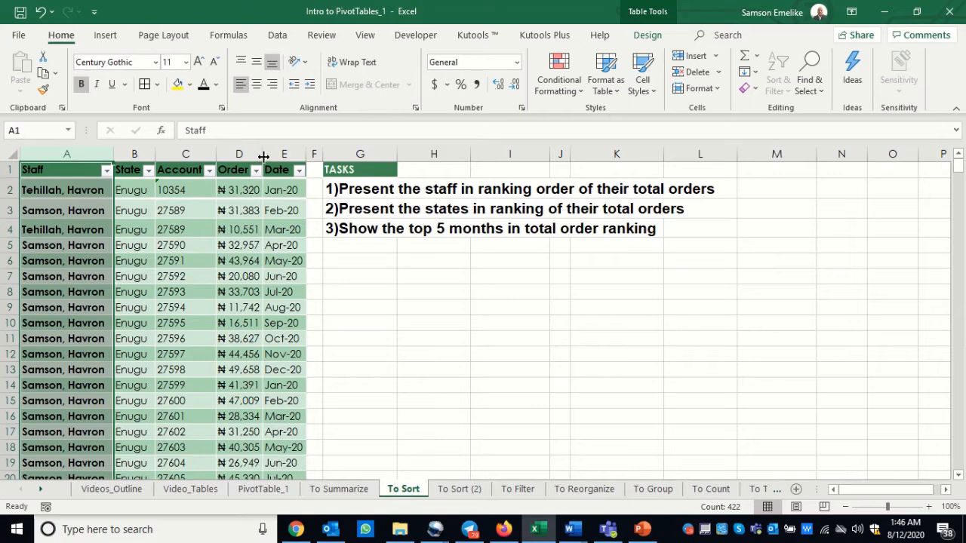
{"action": "left_click_drag", "start_coordinate": [264, 155], "coordinate": [268, 155]}
{"action": "left_click", "coordinate": [244, 155]}
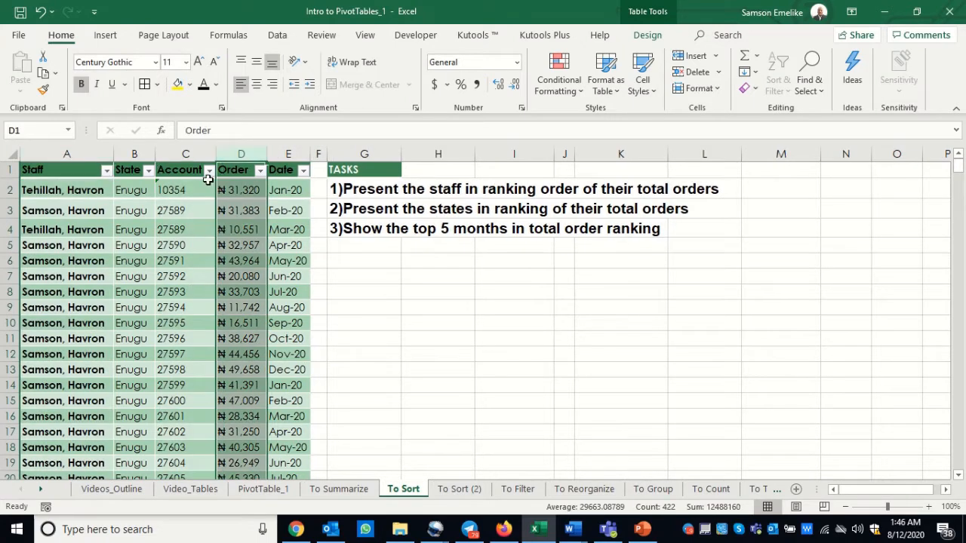
- Examine the staff entries in the first rows of the To Sort data table
{"action": "left_click", "coordinate": [45, 191]}
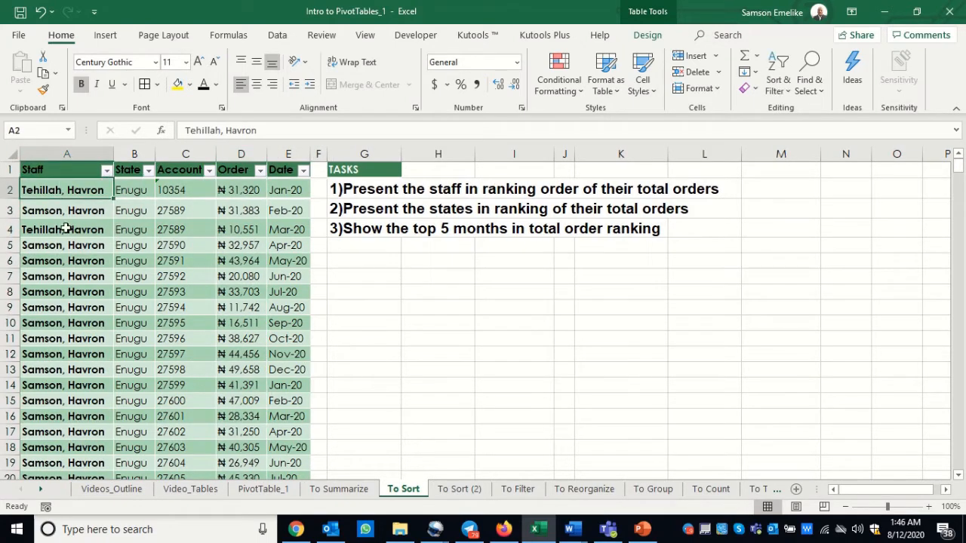
{"action": "left_click", "coordinate": [75, 261]}
{"action": "left_click", "coordinate": [51, 285]}
{"action": "left_click", "coordinate": [43, 339]}
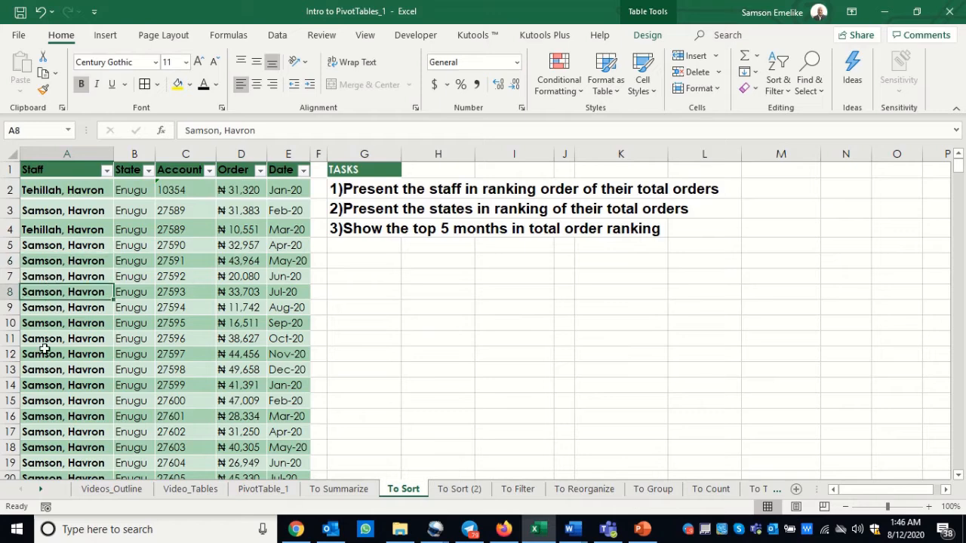
{"action": "left_click", "coordinate": [48, 369]}
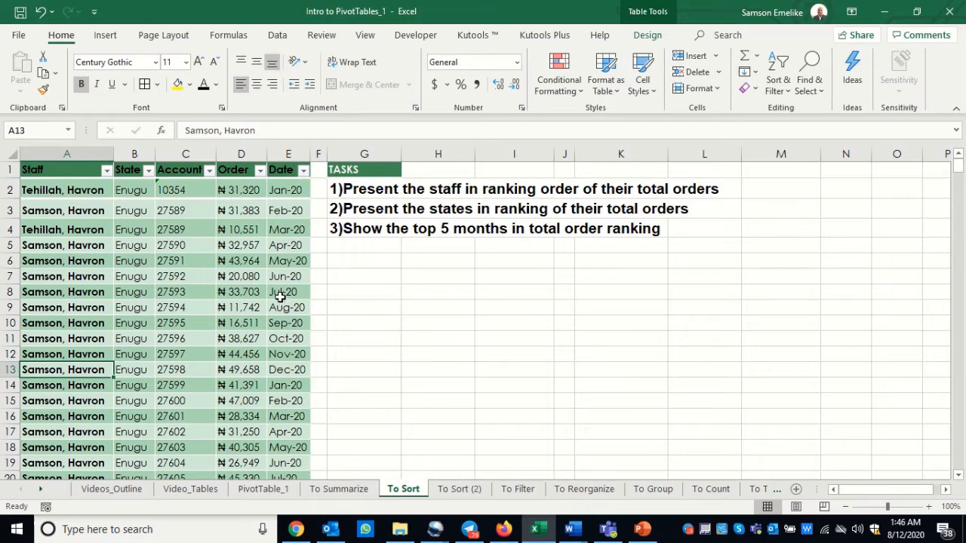
- Check the first two ranking tasks against the pivot tables on the To Sort (2) sheet, and return to the To Sort data table
{"action": "left_click", "coordinate": [375, 191]}
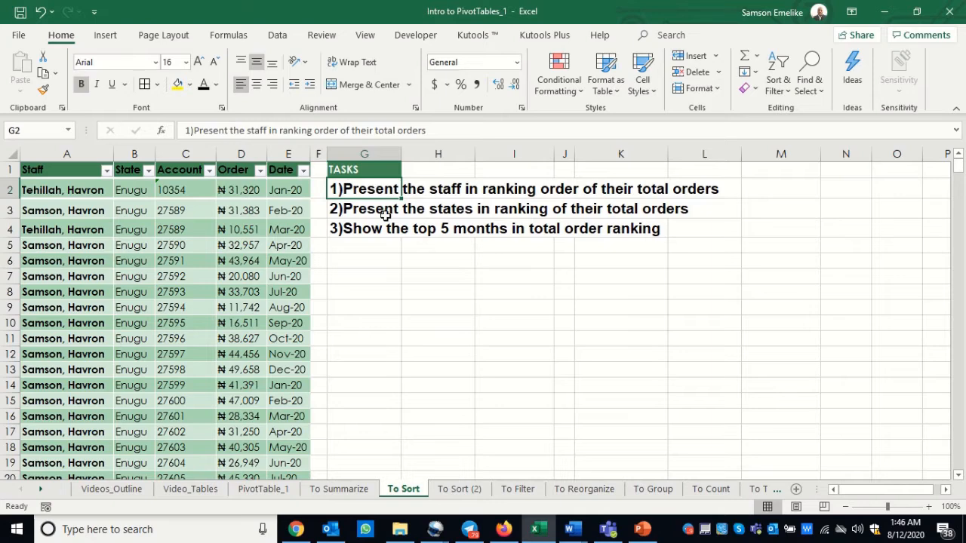
{"action": "left_click", "coordinate": [370, 212]}
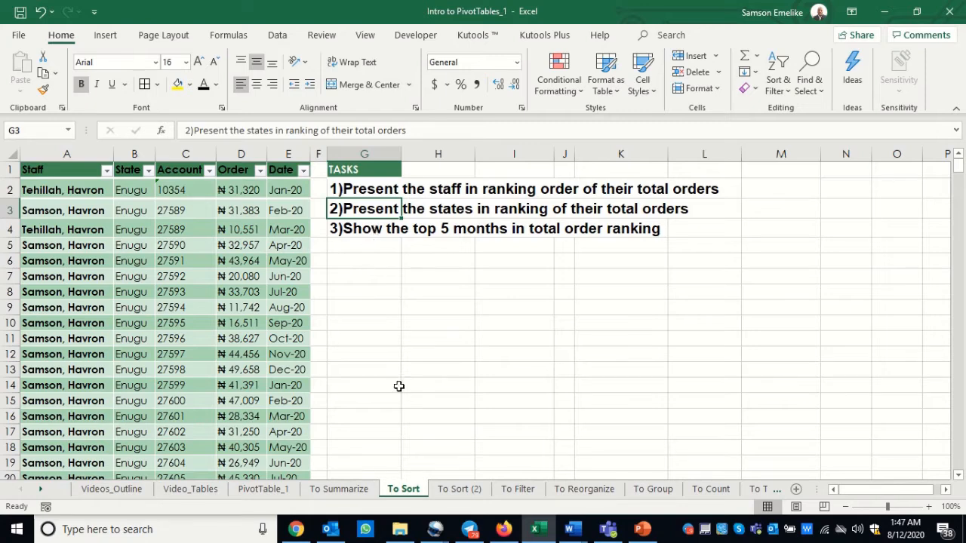
{"action": "left_click", "coordinate": [452, 489]}
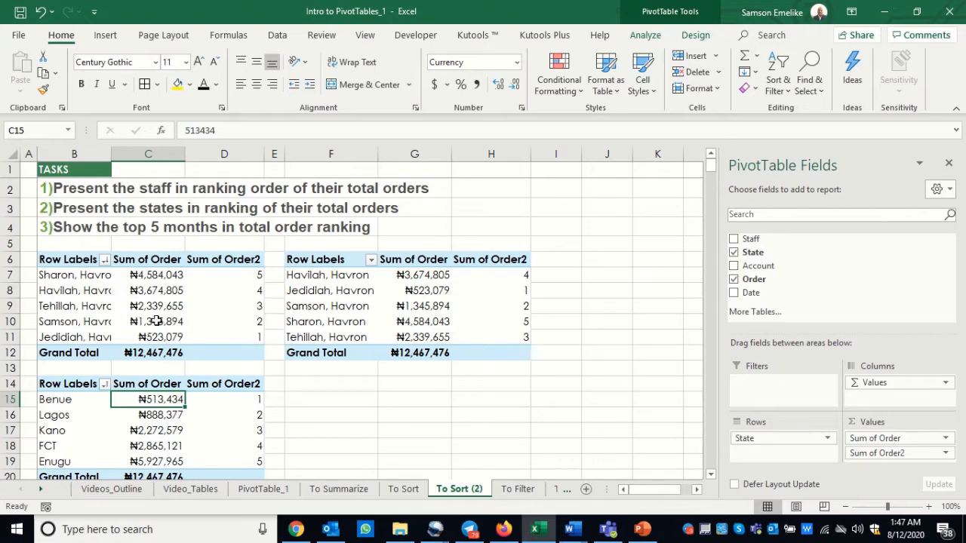
{"action": "left_click", "coordinate": [406, 491]}
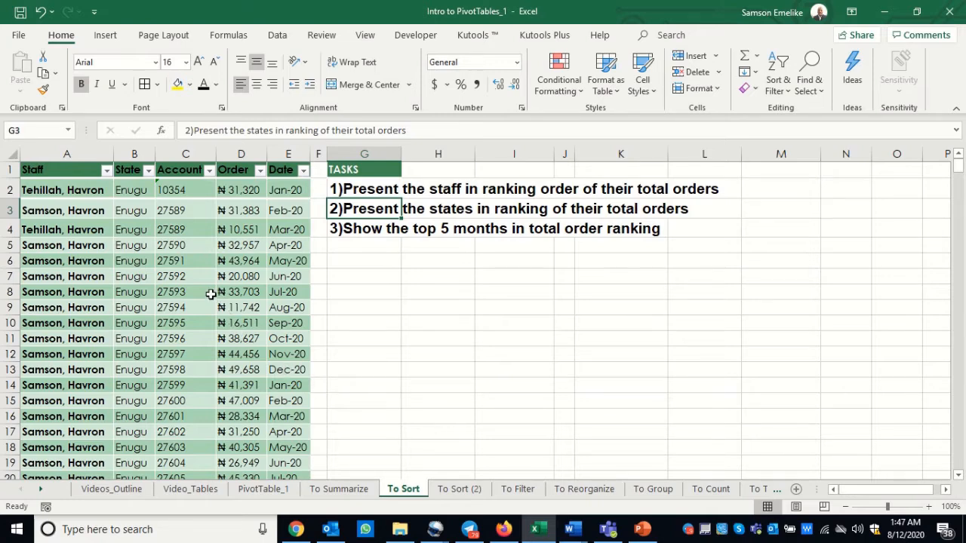
{"action": "left_click", "coordinate": [185, 291]}
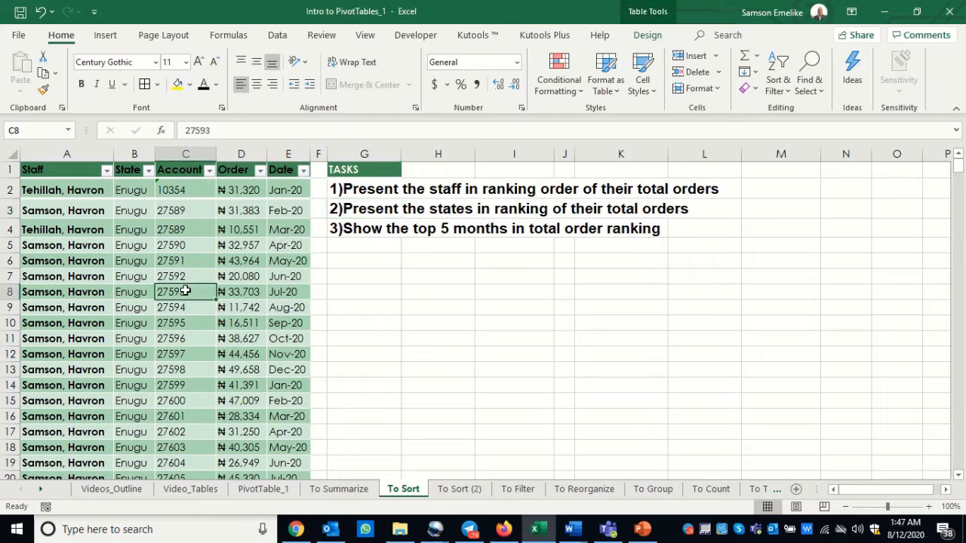
{"action": "left_click", "coordinate": [108, 37]}
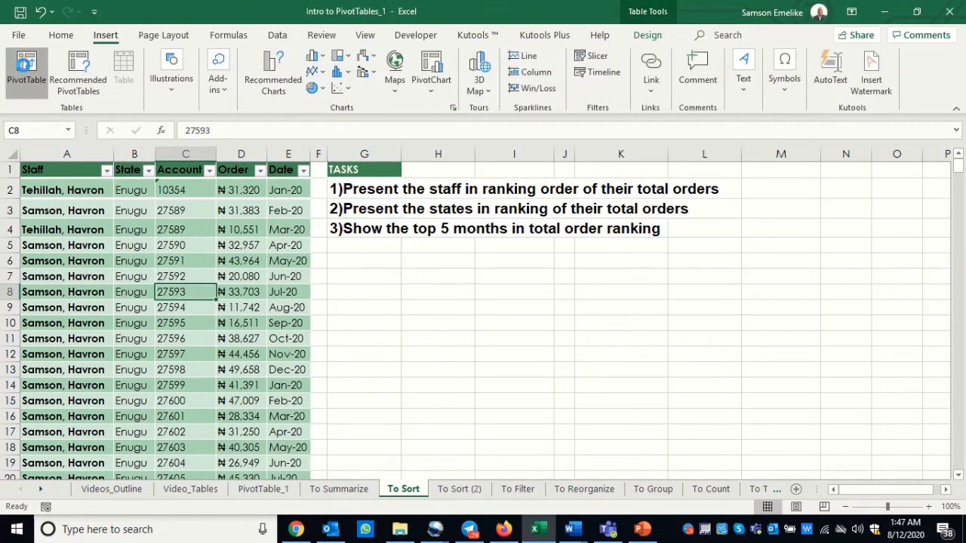
{"action": "left_click", "coordinate": [24, 64]}
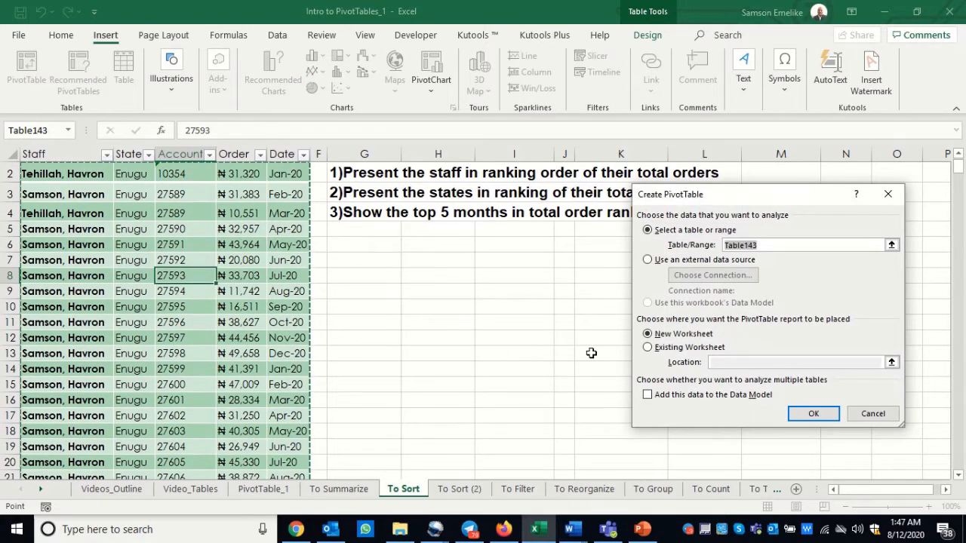
{"action": "left_click", "coordinate": [648, 348]}
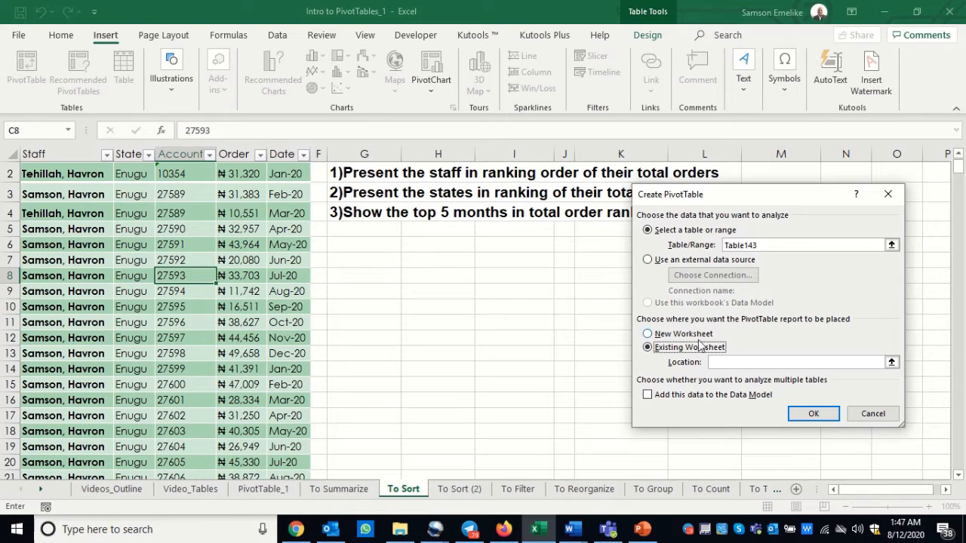
{"action": "key", "text": "Escape"}
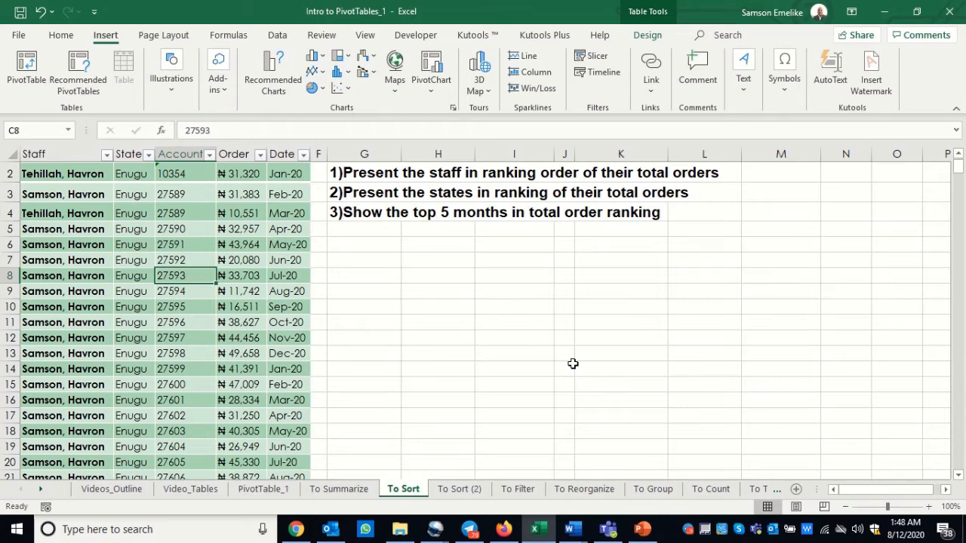
{"action": "key", "text": "alt"}
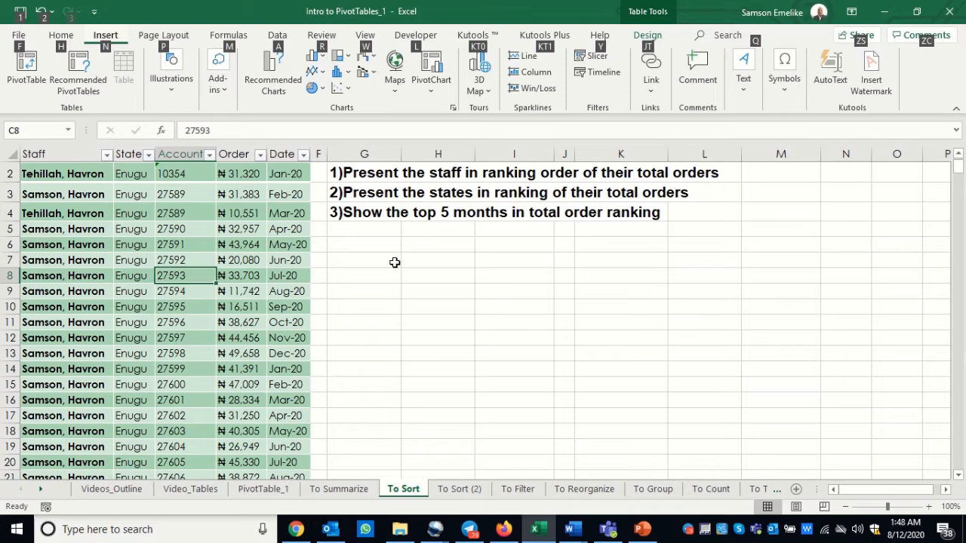
{"action": "key", "text": "n"}
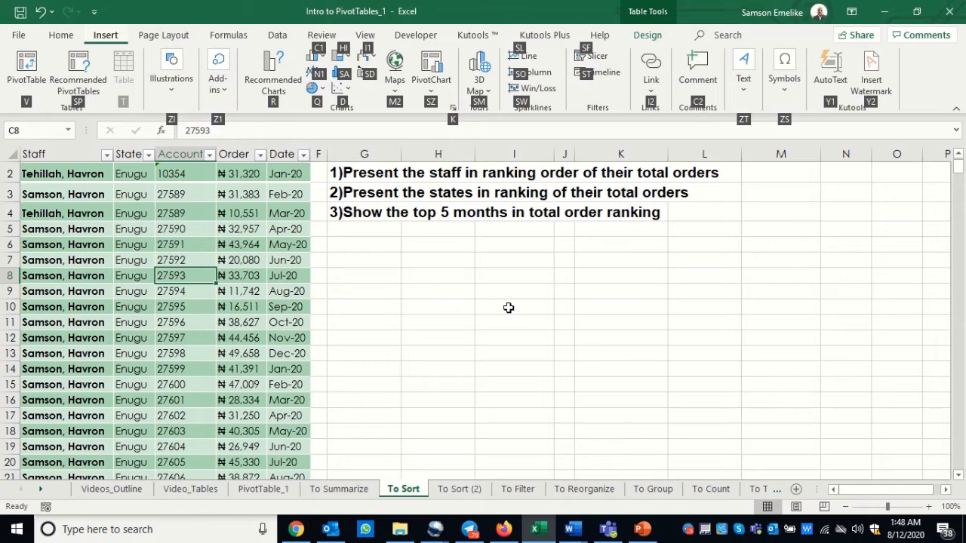
{"action": "key", "text": "v"}
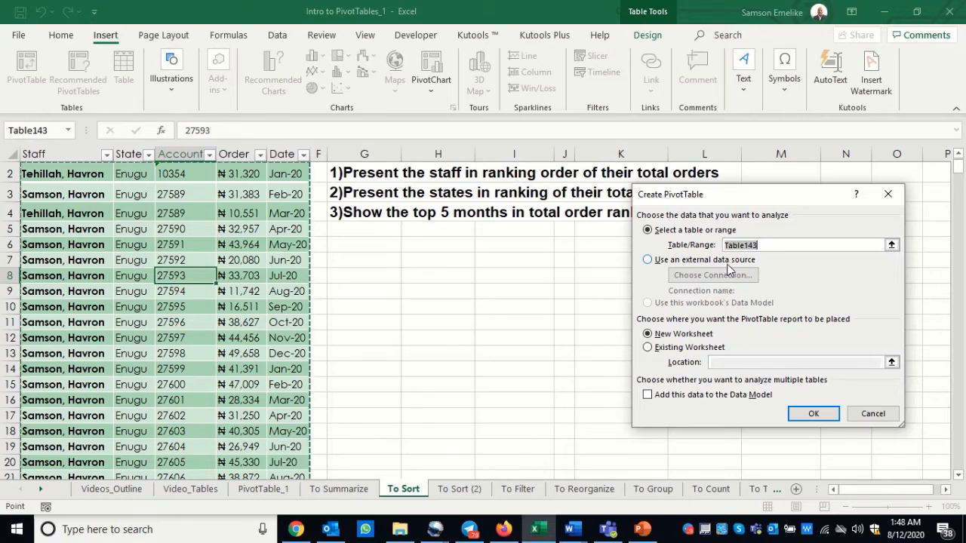
{"action": "key", "text": "Escape"}
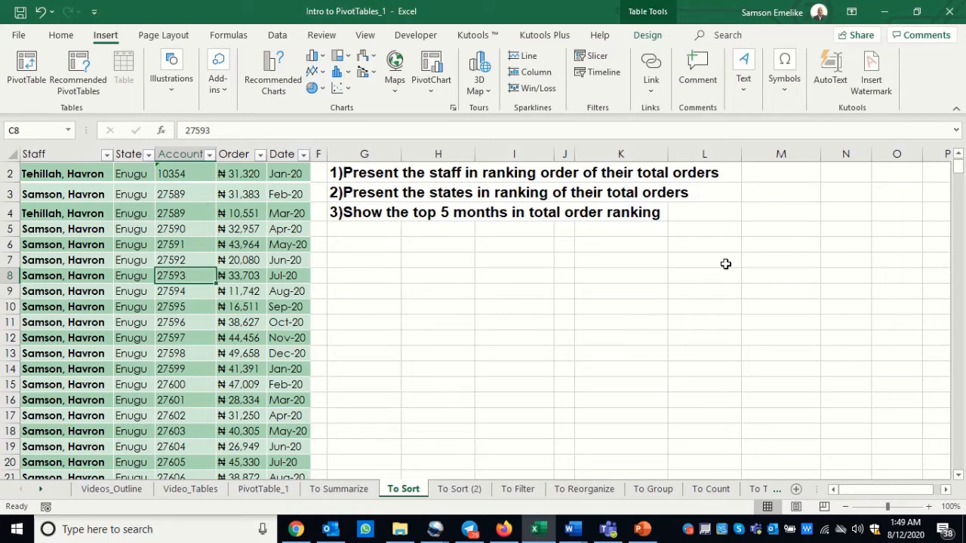
- Create a PivotTable from Table143 in the existing worksheet, placed at cell G6 of the To Sort sheet
{"action": "key", "text": "alt+n"}
{"action": "key", "text": "v"}
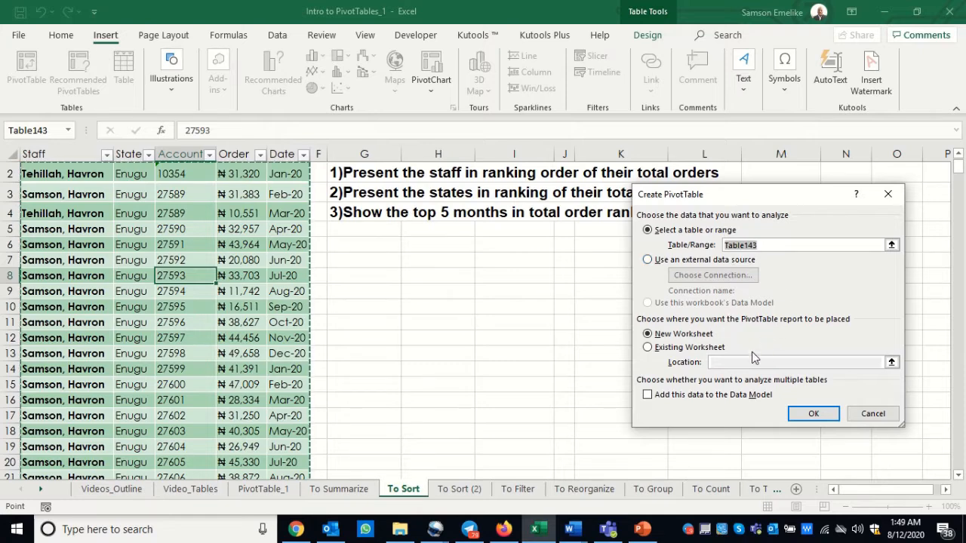
{"action": "left_click", "coordinate": [647, 347]}
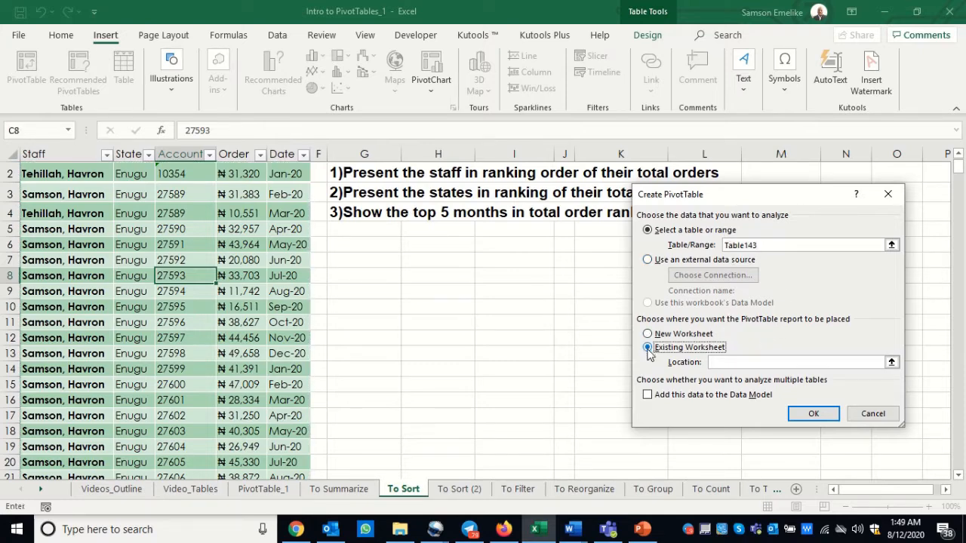
{"action": "left_click", "coordinate": [718, 362]}
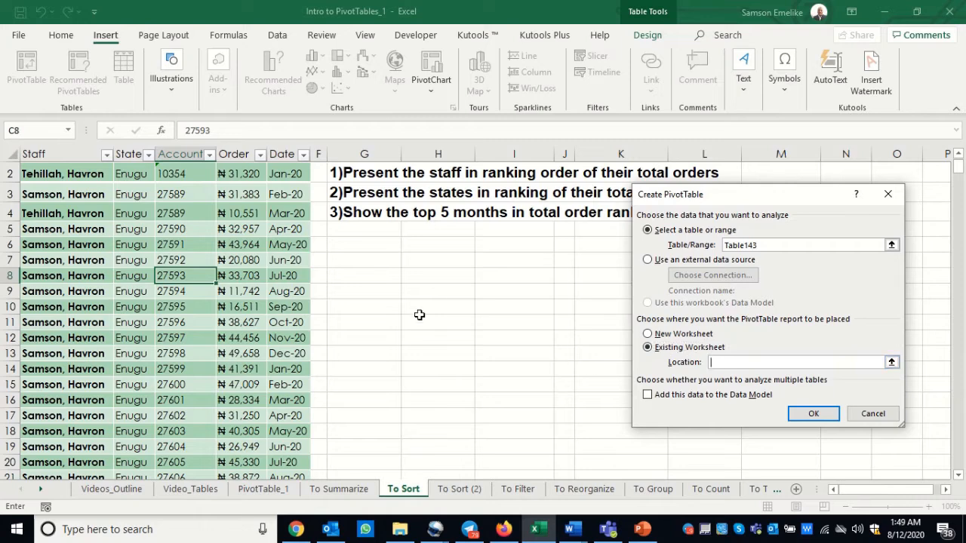
{"action": "left_click", "coordinate": [380, 245]}
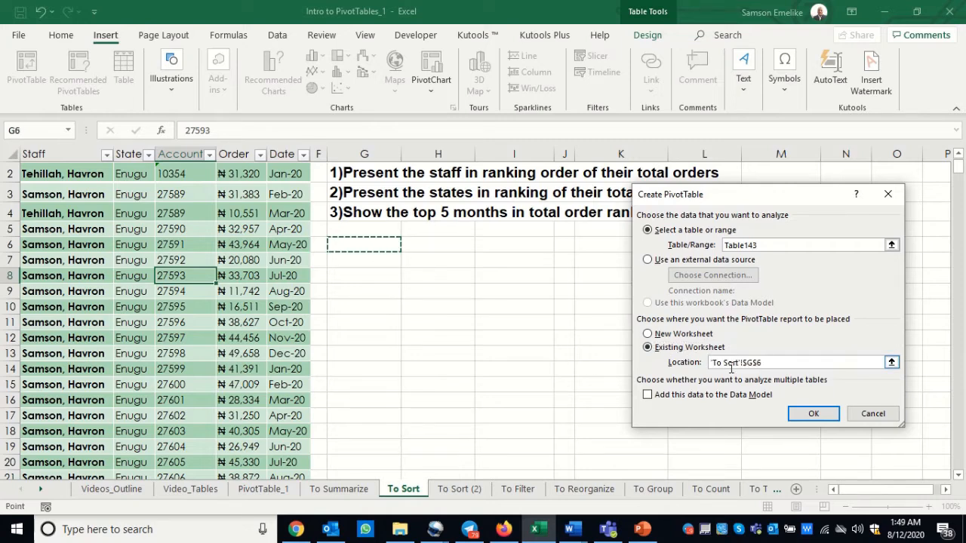
{"action": "left_click", "coordinate": [811, 413]}
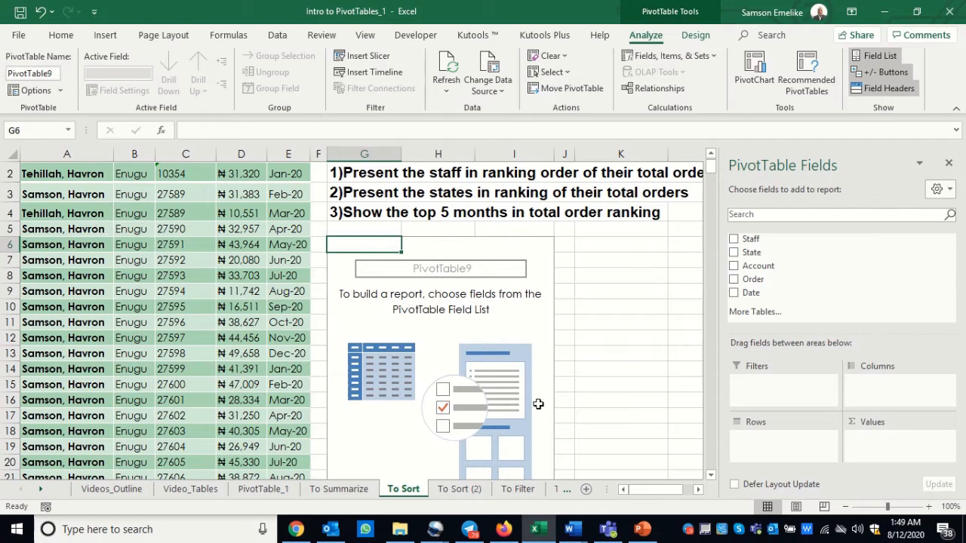
- Add Staff as the pivot table's rows and place Order twice in its values as sums
{"action": "left_click", "coordinate": [699, 491]}
{"action": "left_click", "coordinate": [699, 490]}
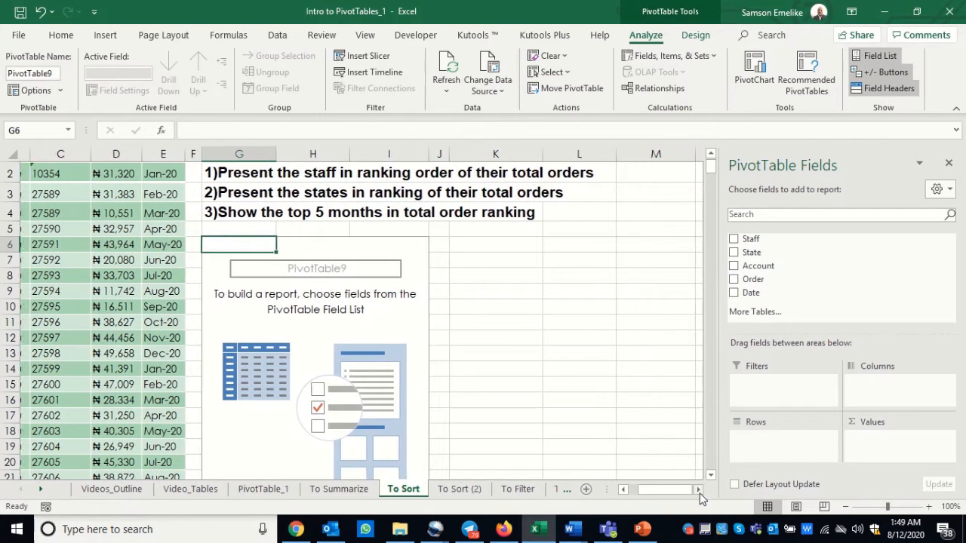
{"action": "left_click", "coordinate": [699, 490]}
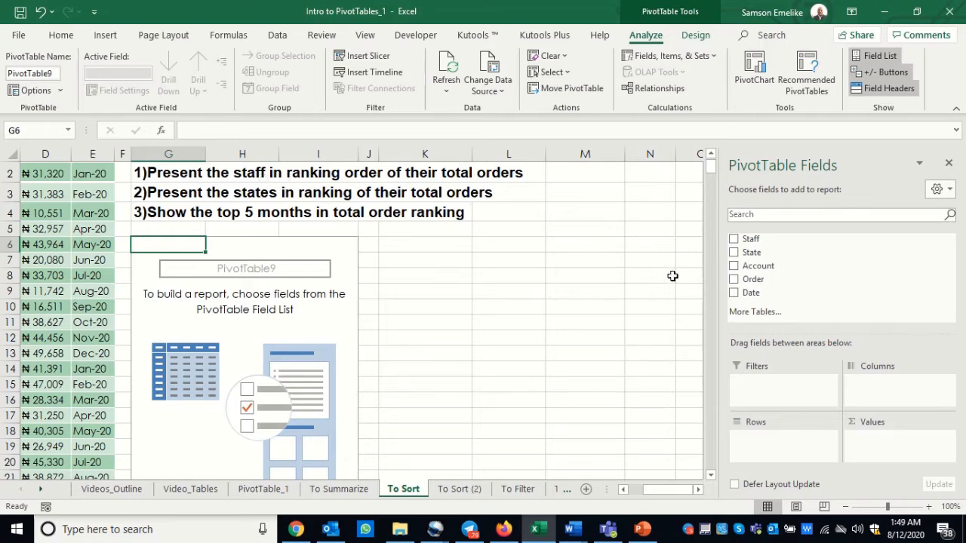
{"action": "left_click", "coordinate": [734, 238]}
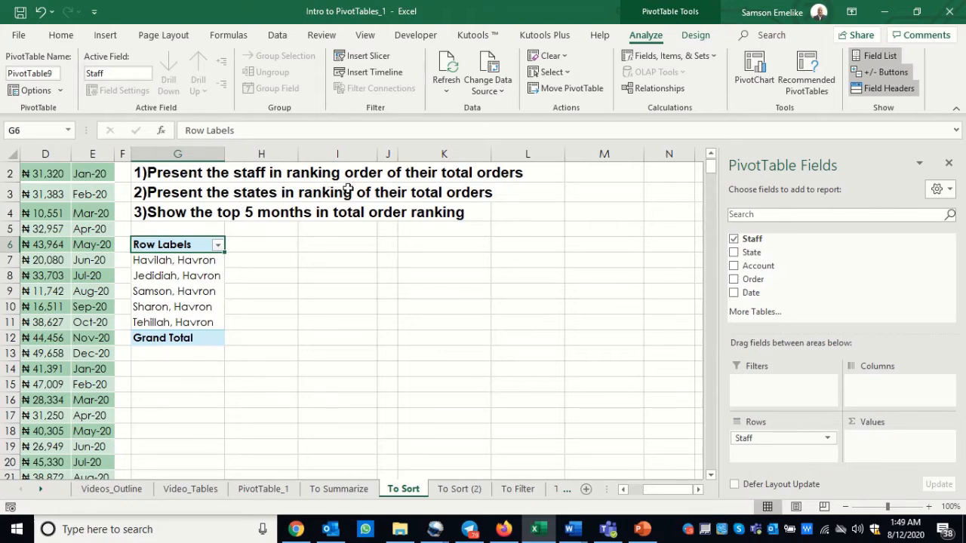
{"action": "left_click", "coordinate": [734, 280]}
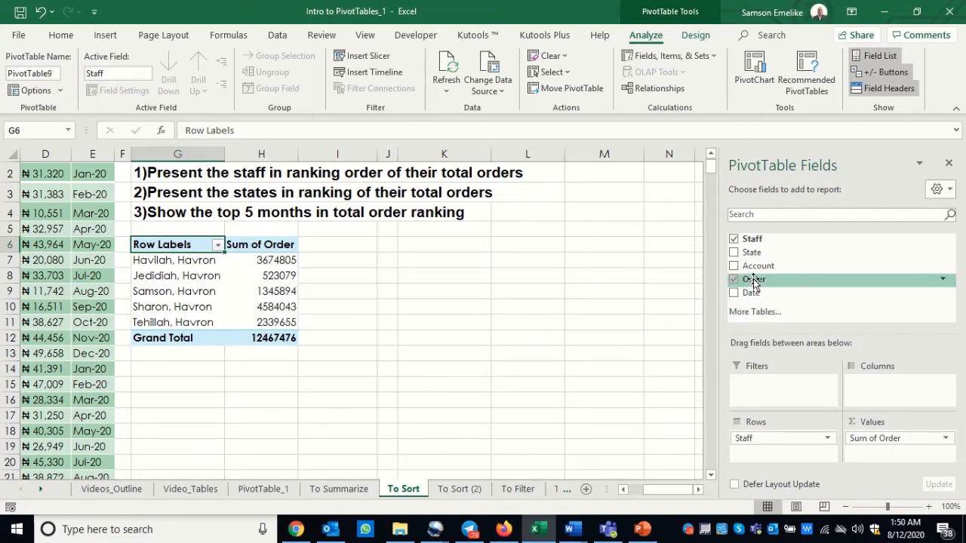
{"action": "left_click_drag", "start_coordinate": [754, 281], "coordinate": [884, 464]}
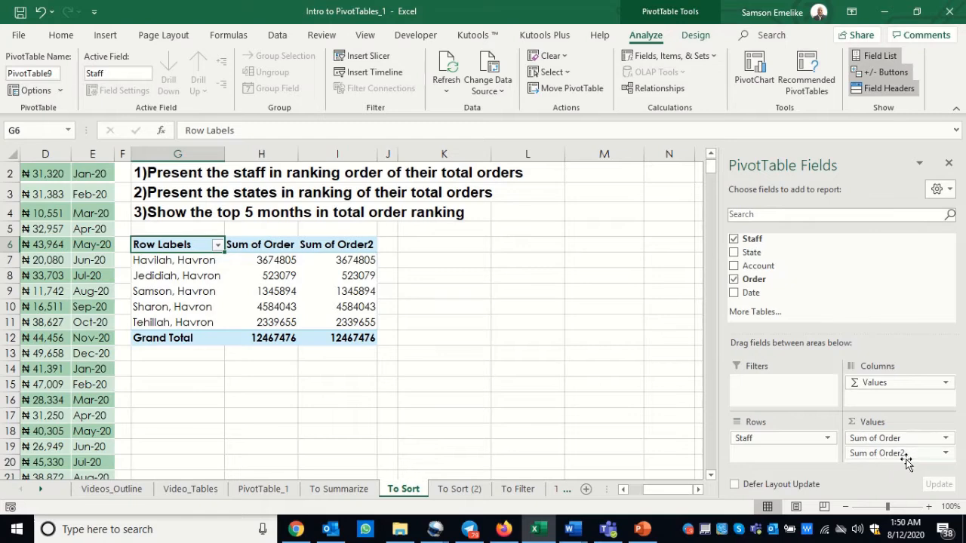
- Open the value field settings of the pivot table's Sum of Order2 column and move the dialog clear of the table
{"action": "left_click", "coordinate": [345, 261]}
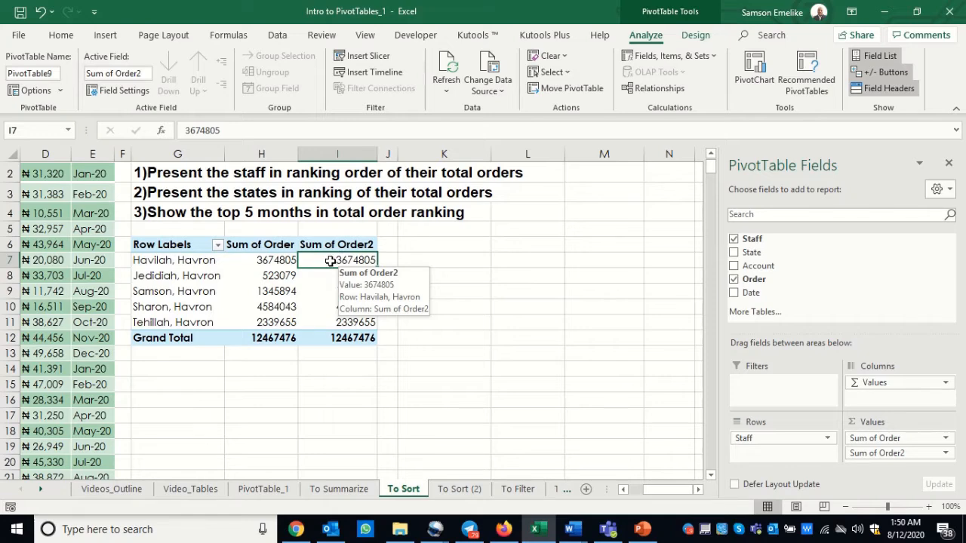
{"action": "right_click", "coordinate": [331, 261]}
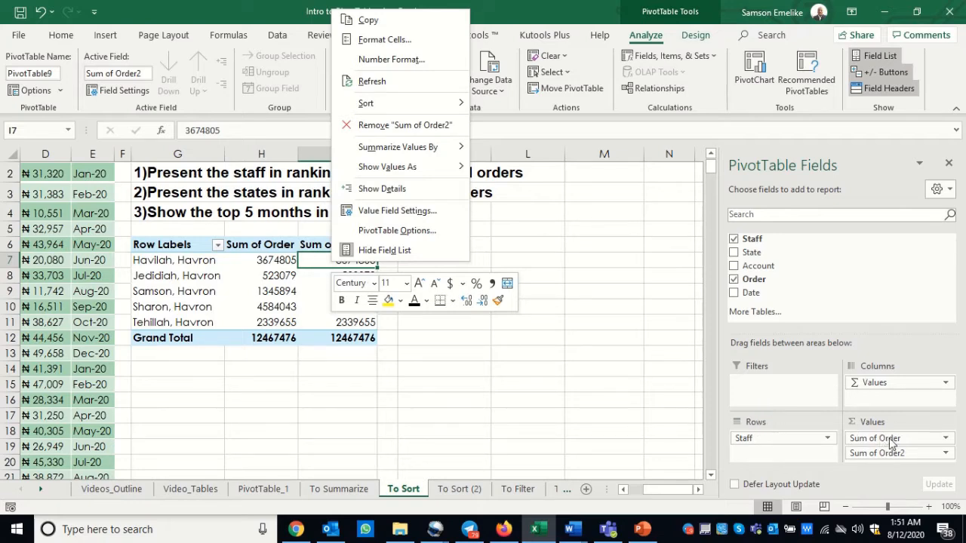
{"action": "left_click", "coordinate": [394, 212]}
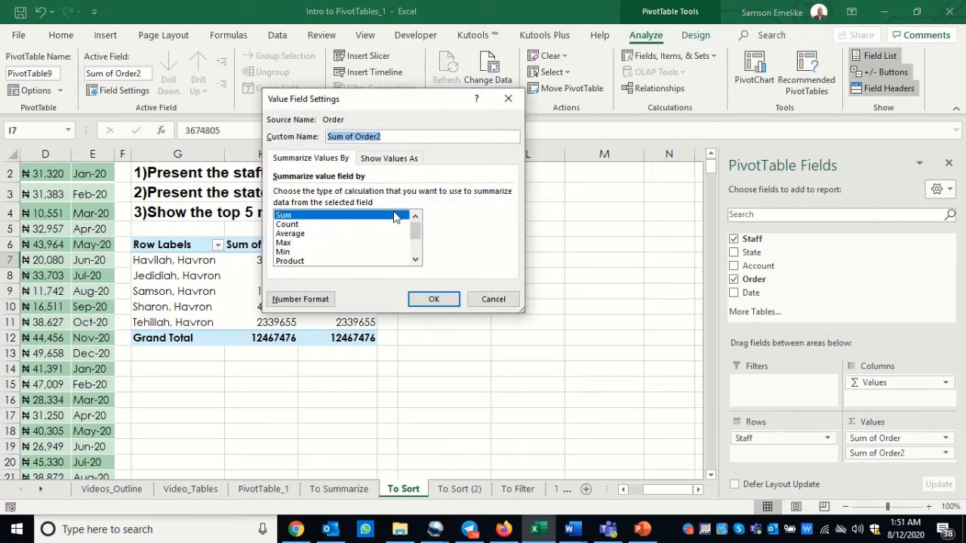
{"action": "left_click_drag", "start_coordinate": [346, 92], "coordinate": [604, 197]}
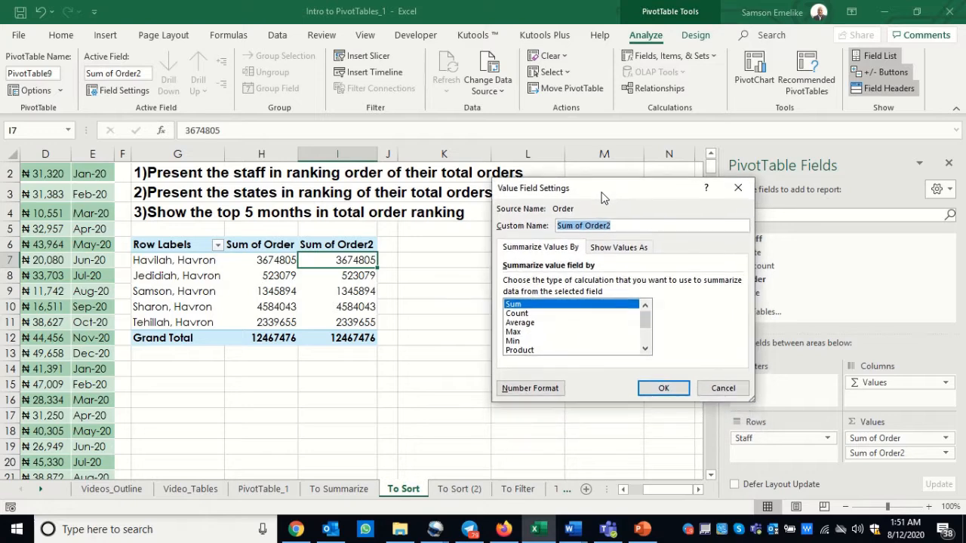
- Try the Count, Average, Max, Min and Product summary functions for the second order column, and reselect Sum
{"action": "left_click", "coordinate": [524, 315]}
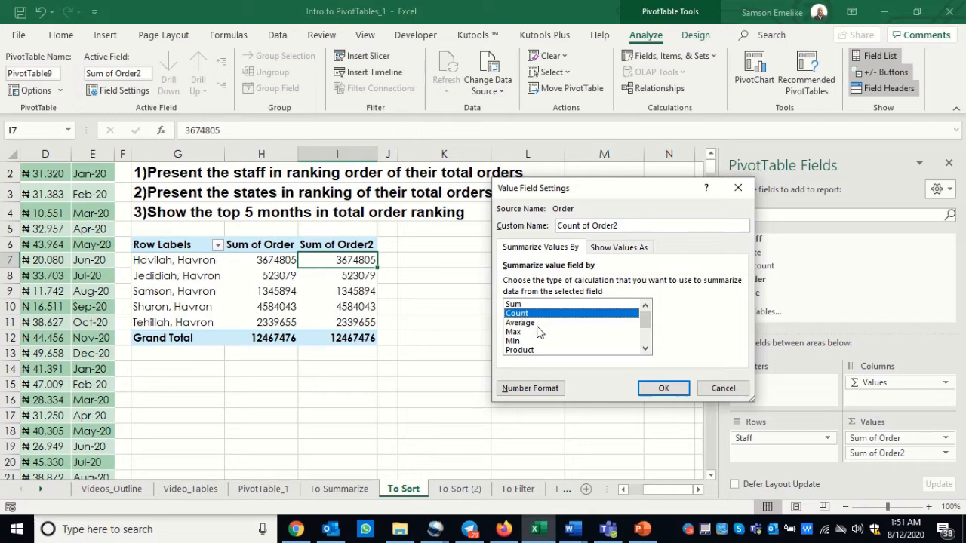
{"action": "left_click", "coordinate": [528, 326]}
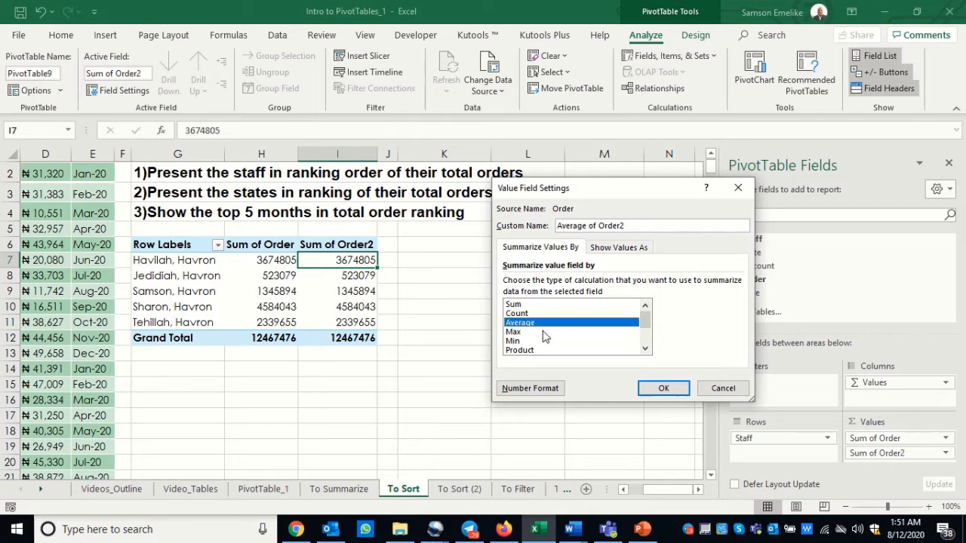
{"action": "left_click", "coordinate": [515, 334]}
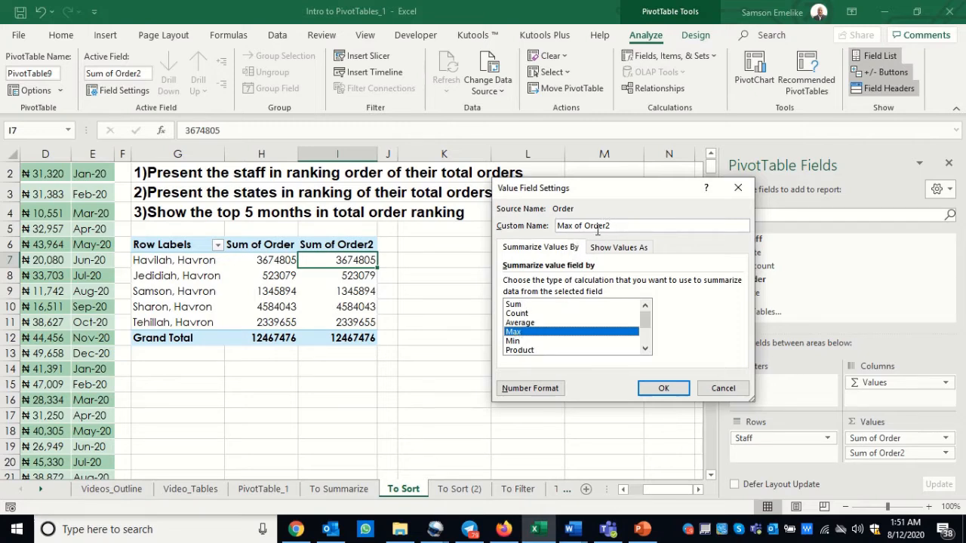
{"action": "left_click", "coordinate": [517, 343]}
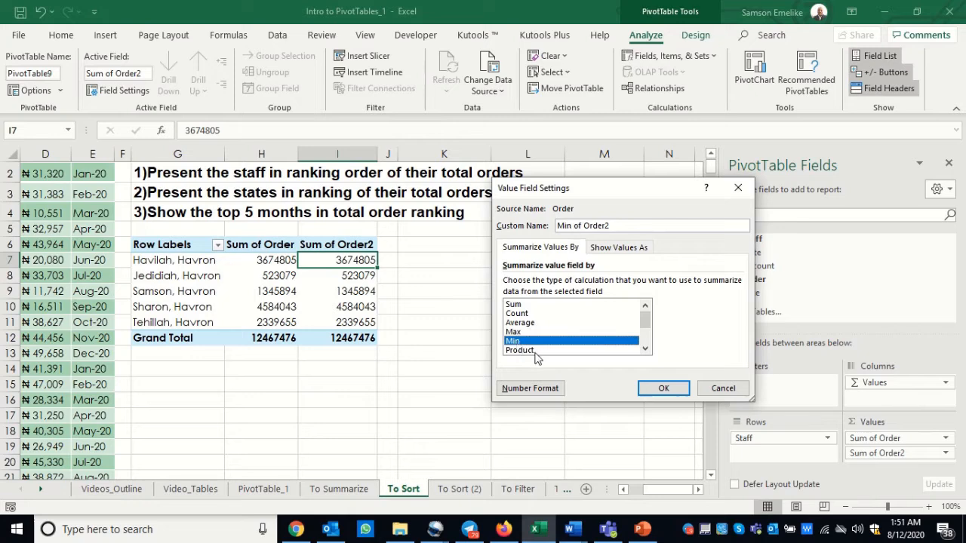
{"action": "left_click", "coordinate": [532, 351]}
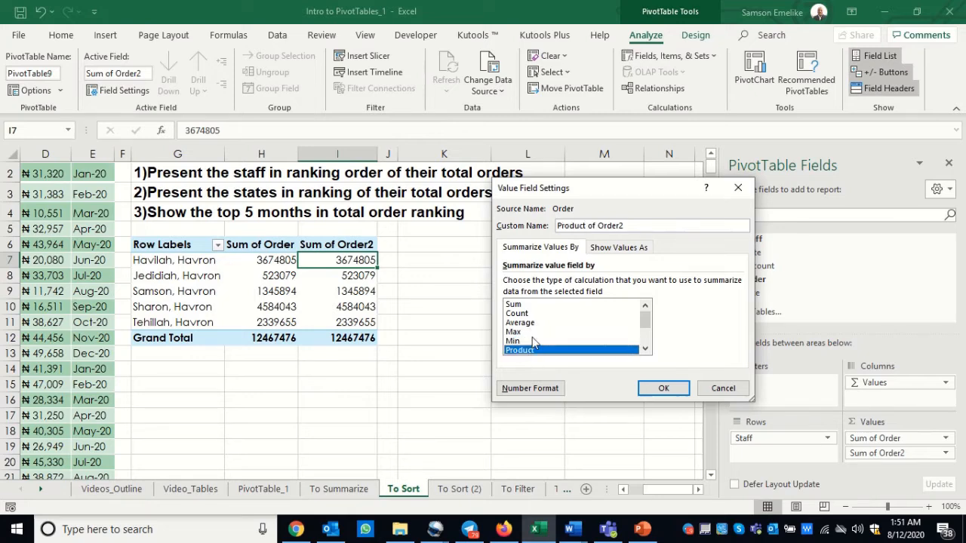
{"action": "left_click", "coordinate": [515, 304]}
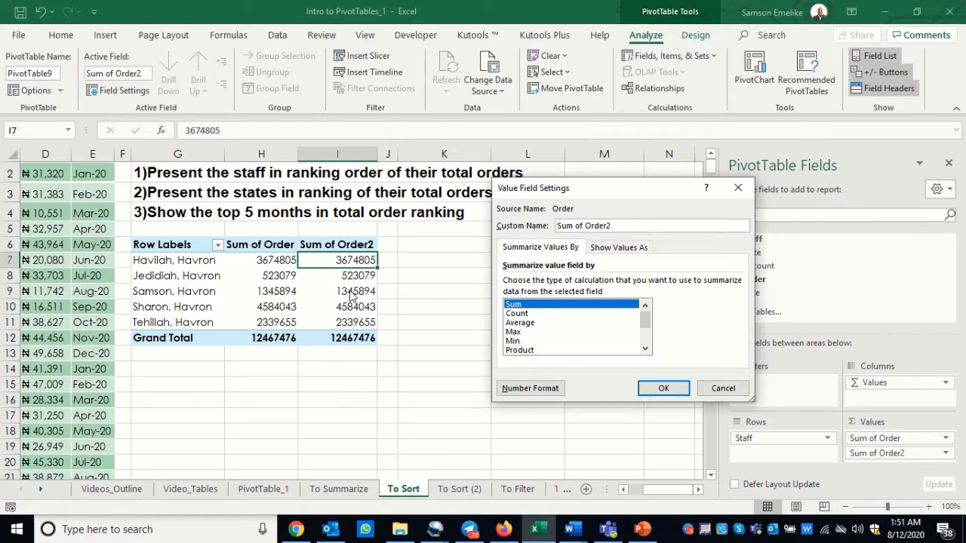
- Show the Sum of Order2 values as Rank Smallest to Largest with Staff as the base field
{"action": "left_click", "coordinate": [619, 249]}
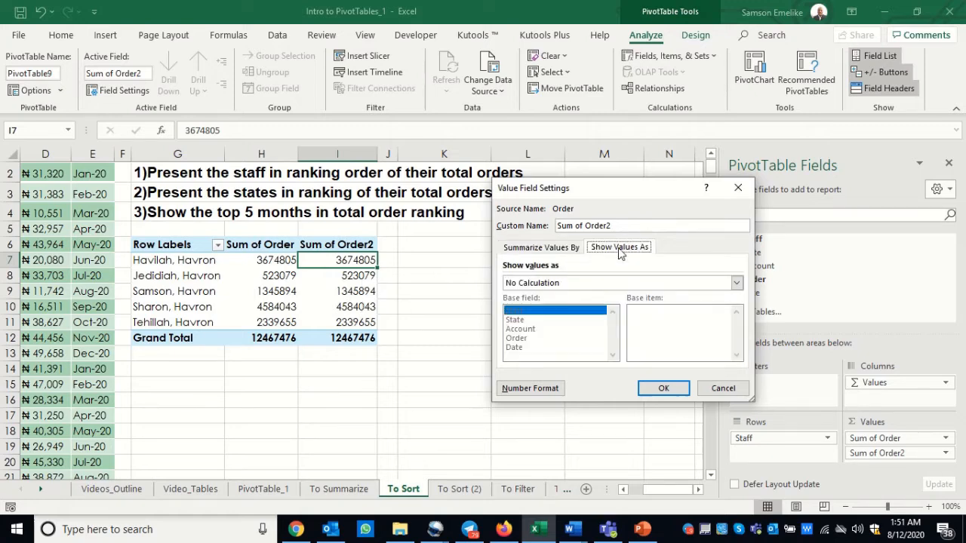
{"action": "left_click", "coordinate": [579, 285]}
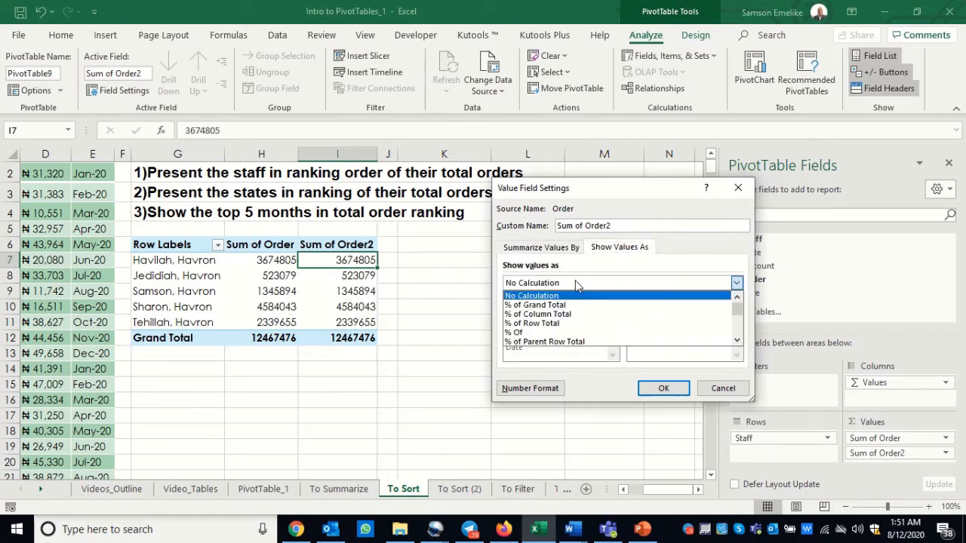
{"action": "scroll", "coordinate": [587, 318], "scroll_direction": "down", "scroll_amount": 3}
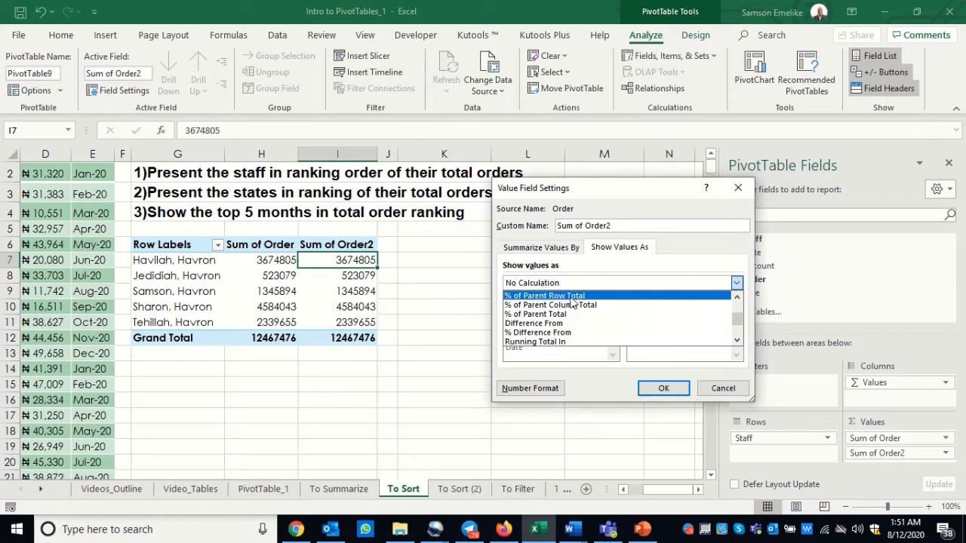
{"action": "scroll", "coordinate": [594, 344], "scroll_direction": "down", "scroll_amount": 3}
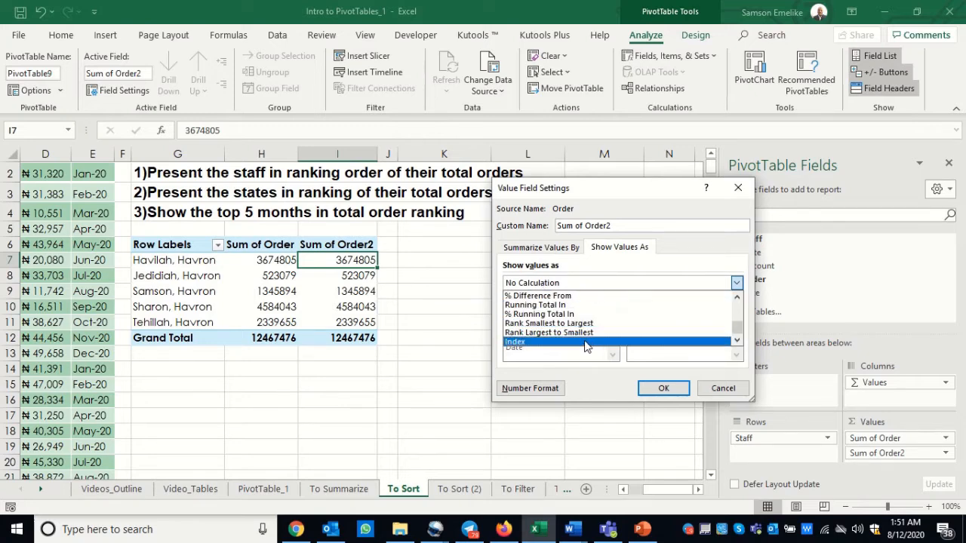
{"action": "left_click", "coordinate": [550, 324]}
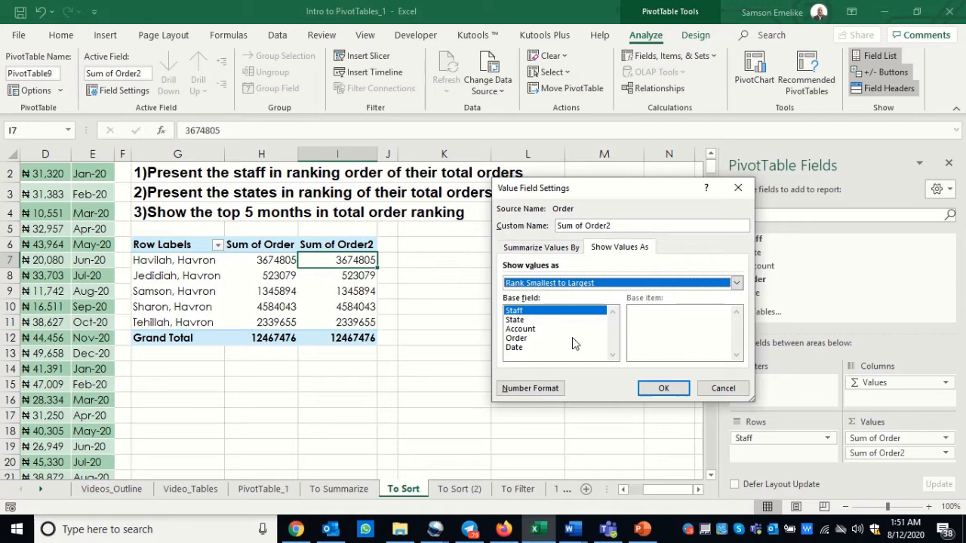
{"action": "left_click", "coordinate": [664, 389]}
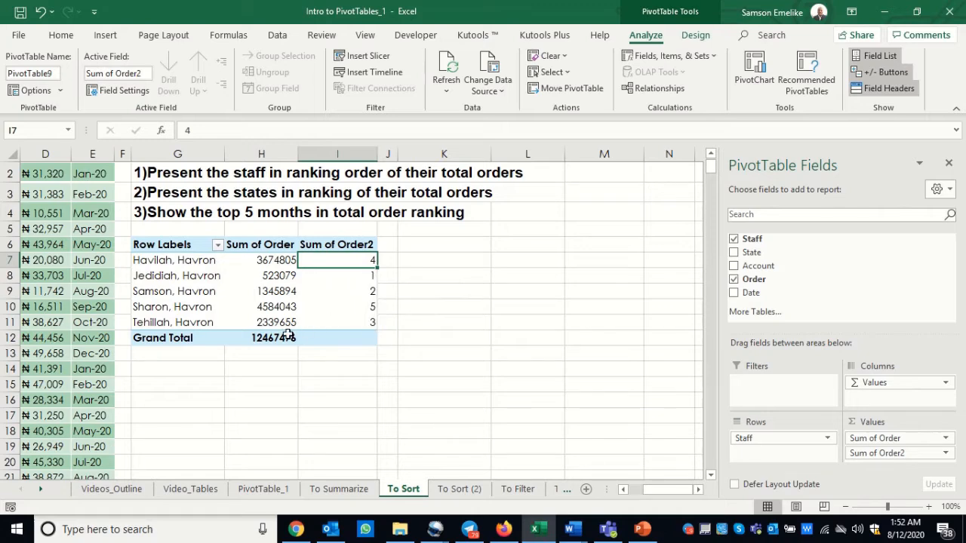
- Check how the Sum of Order2 column's values are shown in its value field settings, and close them without changes
{"action": "right_click", "coordinate": [357, 261]}
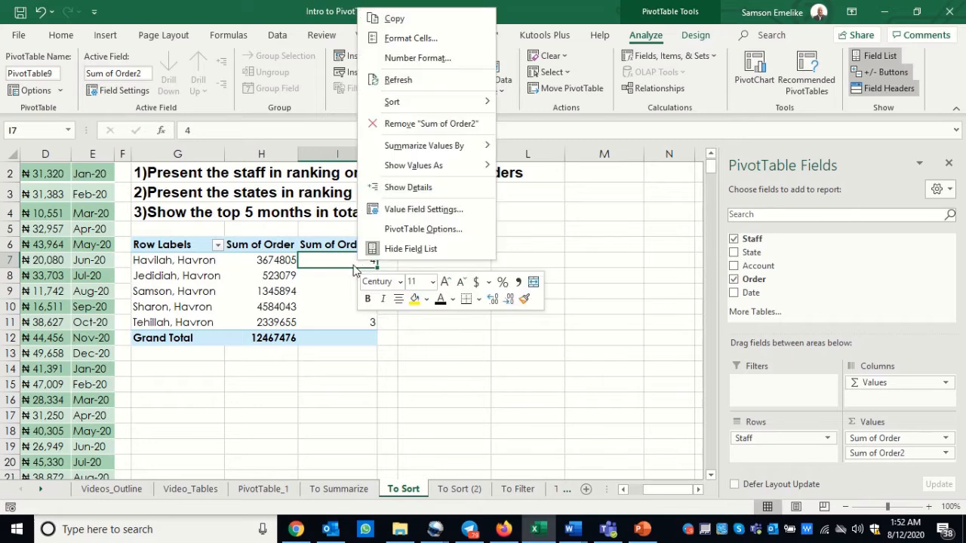
{"action": "left_click", "coordinate": [407, 210]}
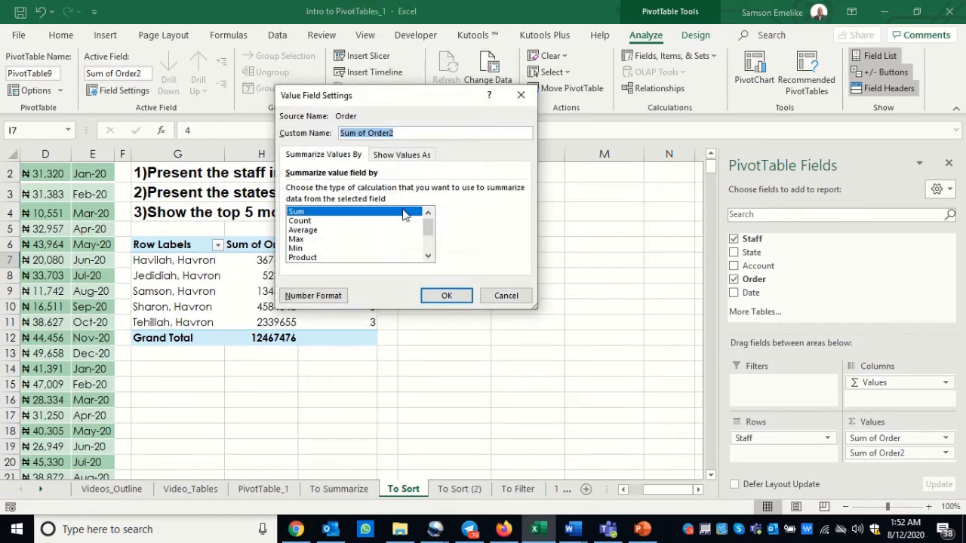
{"action": "left_click", "coordinate": [405, 155]}
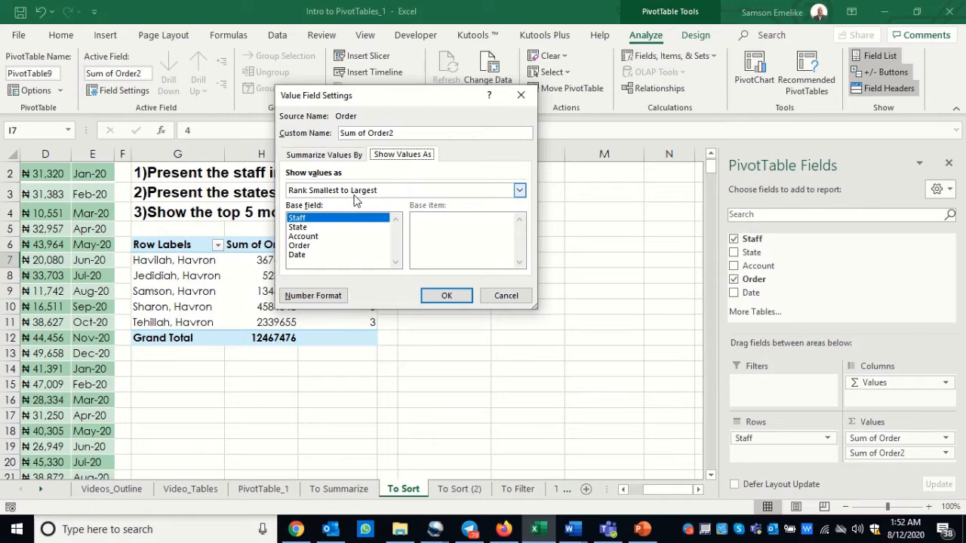
{"action": "left_click_drag", "start_coordinate": [396, 102], "coordinate": [561, 162]}
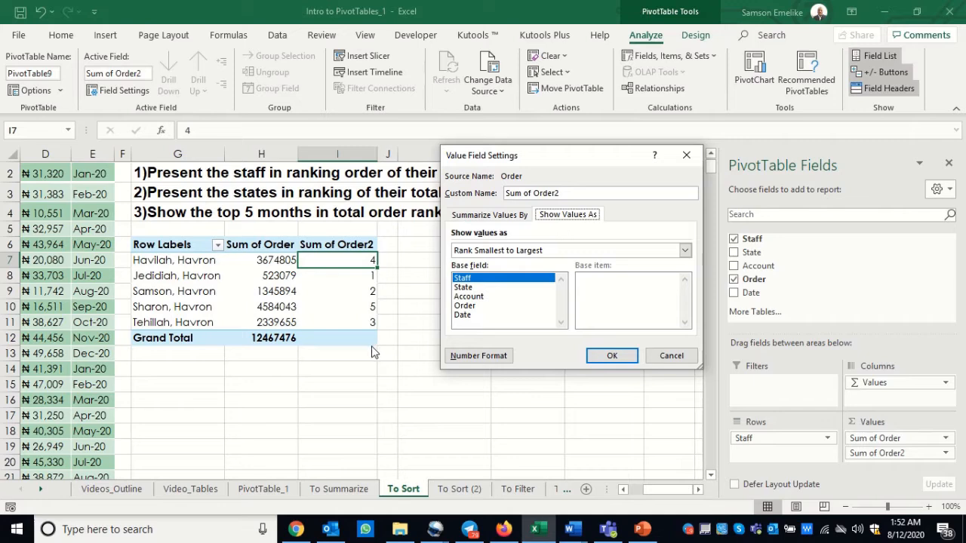
{"action": "left_click", "coordinate": [677, 358]}
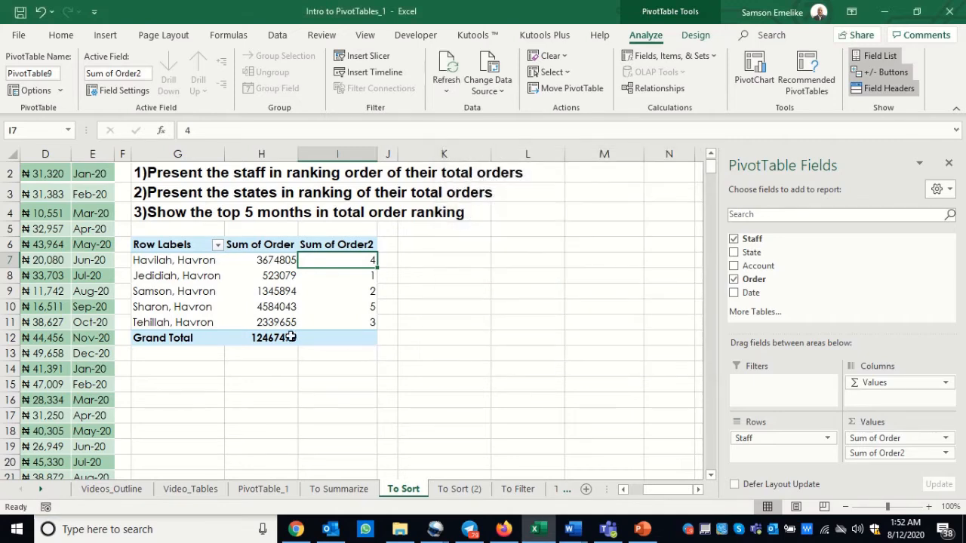
- Sort the staff pivot table by the Sum of Order2 rank from smallest to largest
{"action": "mouse_move", "coordinate": [333, 322]}
{"action": "right_click", "coordinate": [347, 261]}
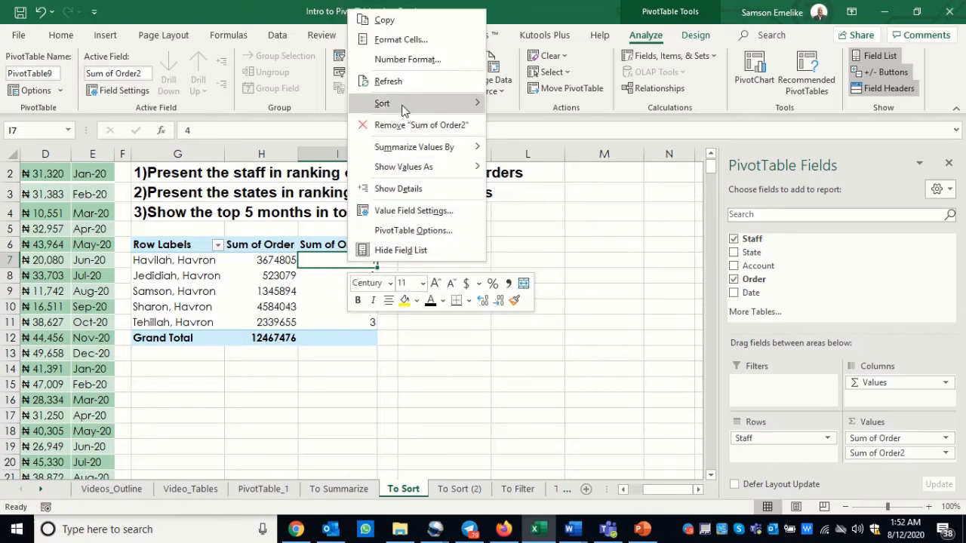
{"action": "mouse_move", "coordinate": [402, 110]}
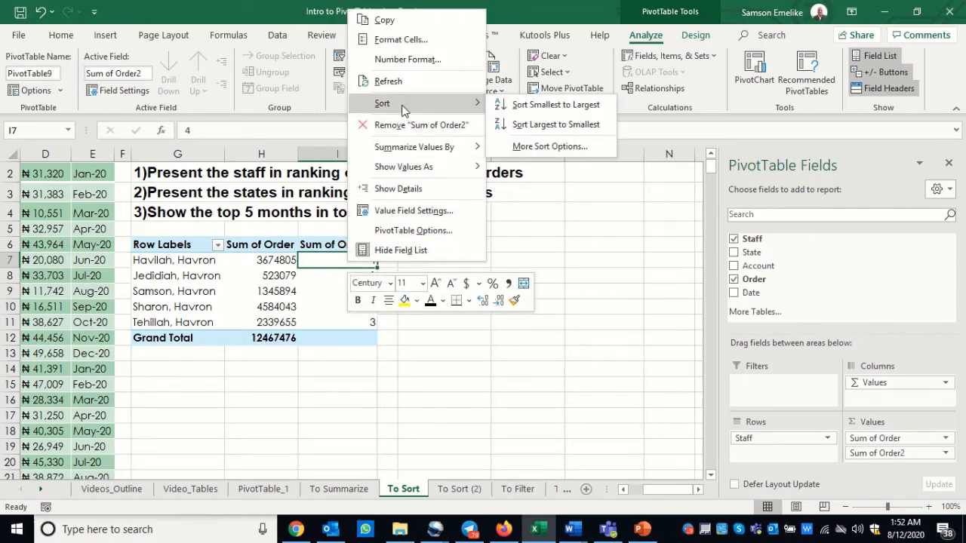
{"action": "left_click", "coordinate": [555, 106]}
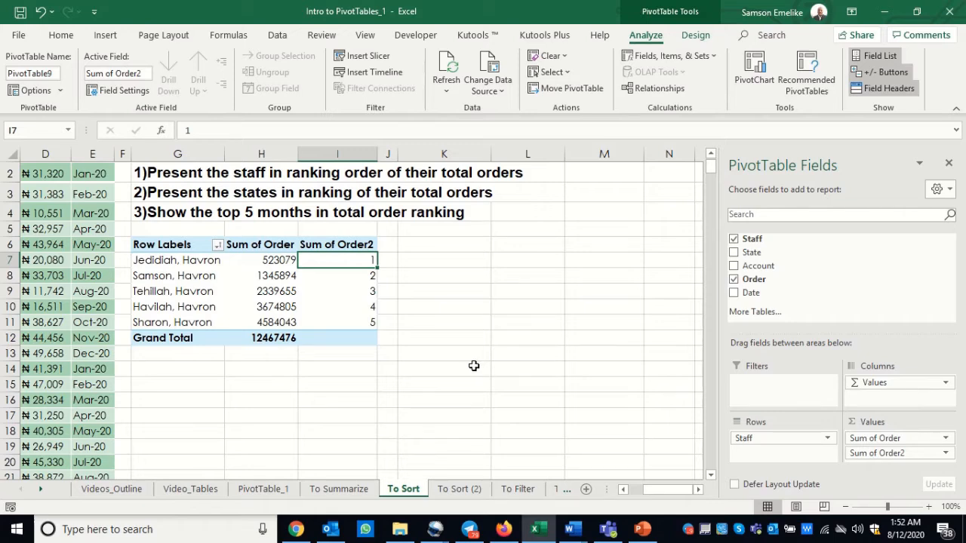
- Set the number format of the Sum of Order column to Currency with 0 decimal places
{"action": "left_click", "coordinate": [259, 260]}
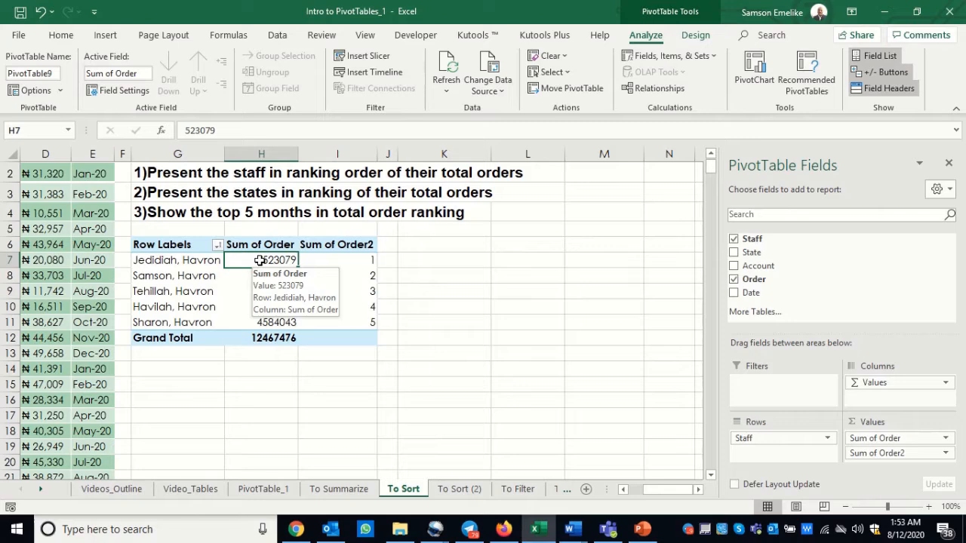
{"action": "right_click", "coordinate": [260, 262]}
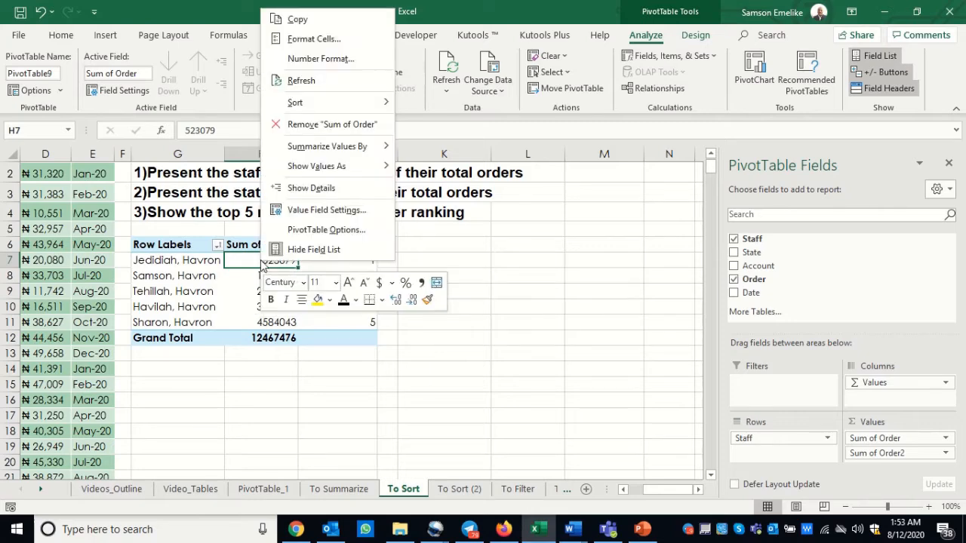
{"action": "left_click", "coordinate": [334, 61]}
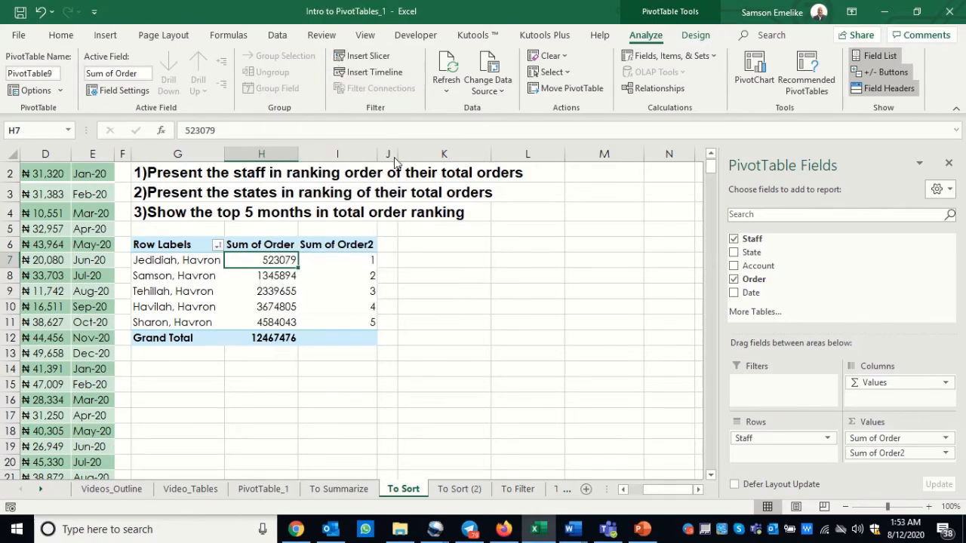
{"action": "left_click_drag", "start_coordinate": [327, 10], "coordinate": [522, 107]}
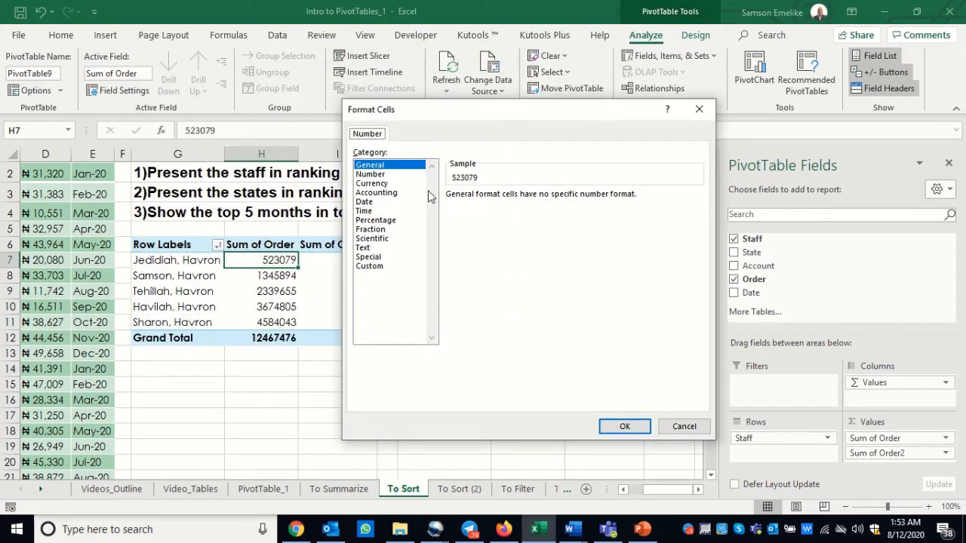
{"action": "left_click", "coordinate": [381, 184]}
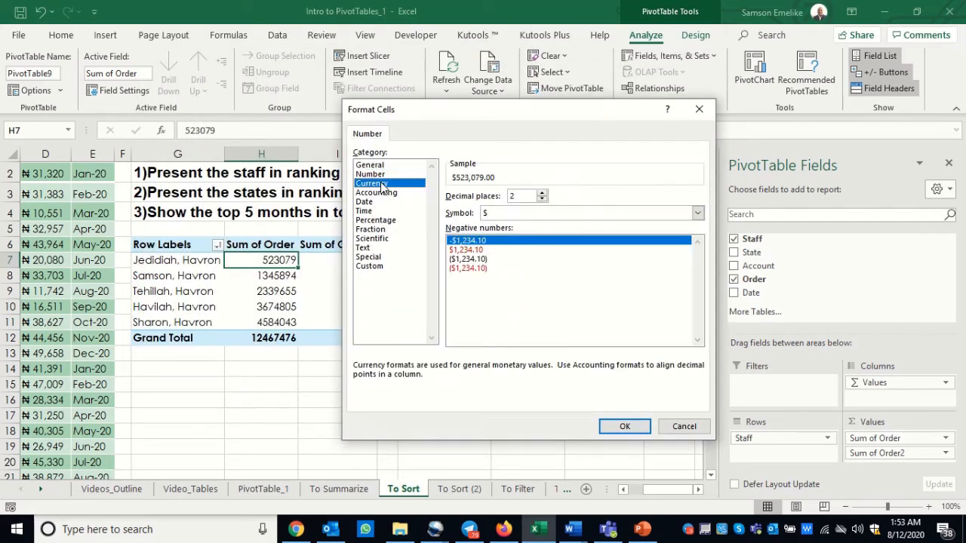
{"action": "left_click", "coordinate": [541, 200]}
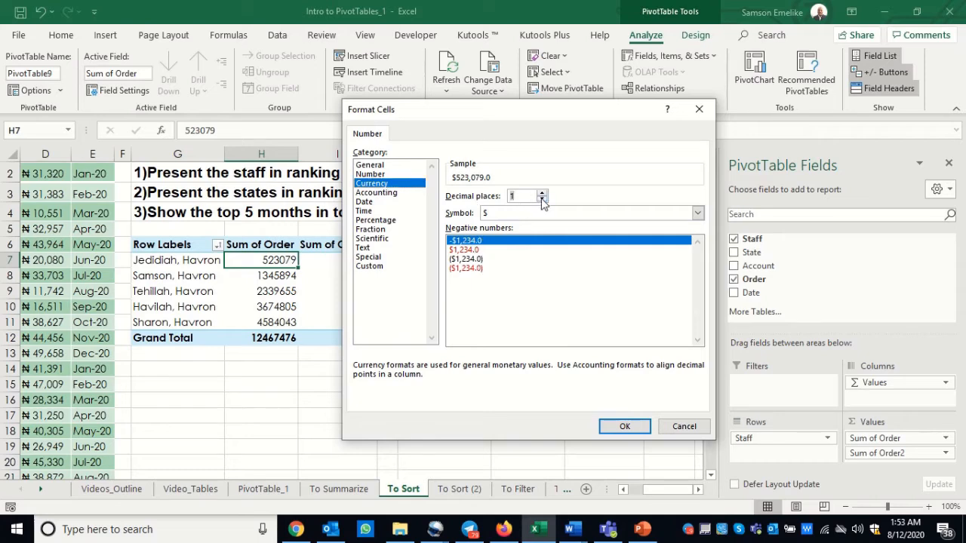
{"action": "left_click", "coordinate": [542, 200]}
- Choose ₦ Igbo as the currency symbol for the Sum of Order column and apply the number format
{"action": "left_click", "coordinate": [526, 215]}
{"action": "scroll", "coordinate": [520, 377], "scroll_direction": "down", "scroll_amount": 6}
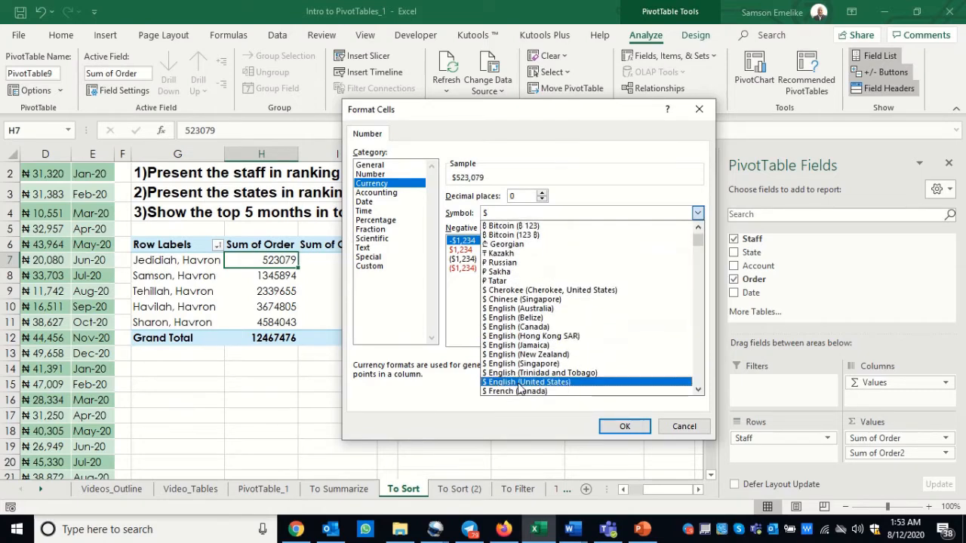
{"action": "scroll", "coordinate": [519, 389], "scroll_direction": "down", "scroll_amount": 9}
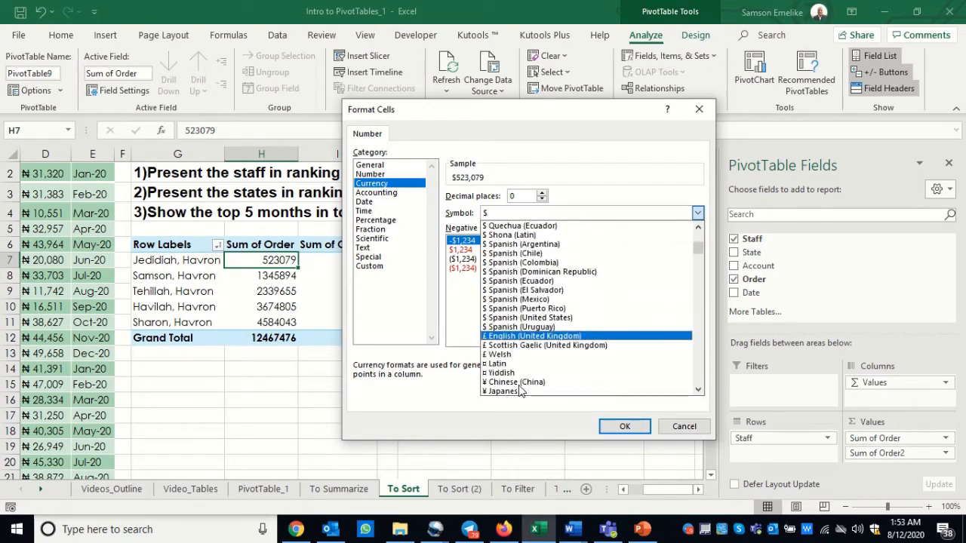
{"action": "scroll", "coordinate": [520, 389], "scroll_direction": "down", "scroll_amount": 3}
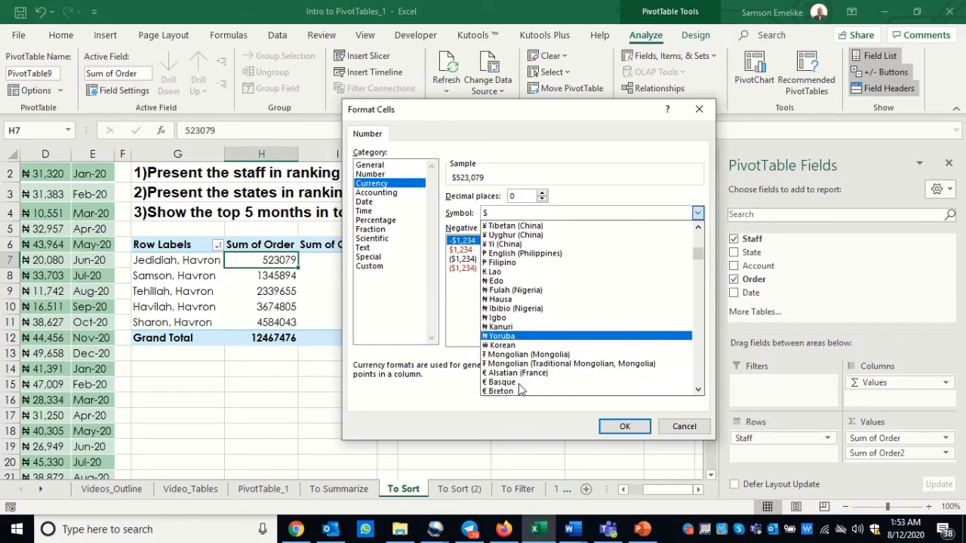
{"action": "left_click", "coordinate": [498, 318]}
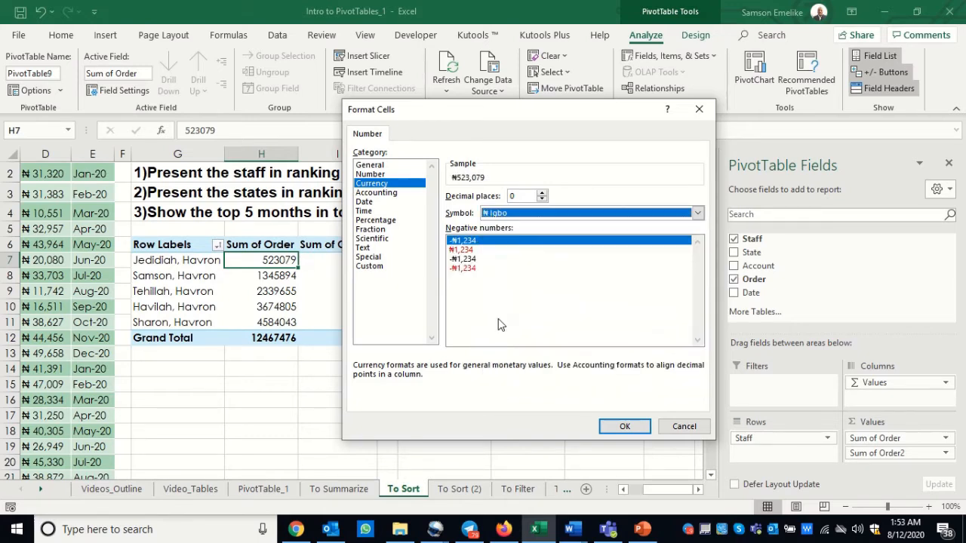
{"action": "left_click", "coordinate": [624, 426]}
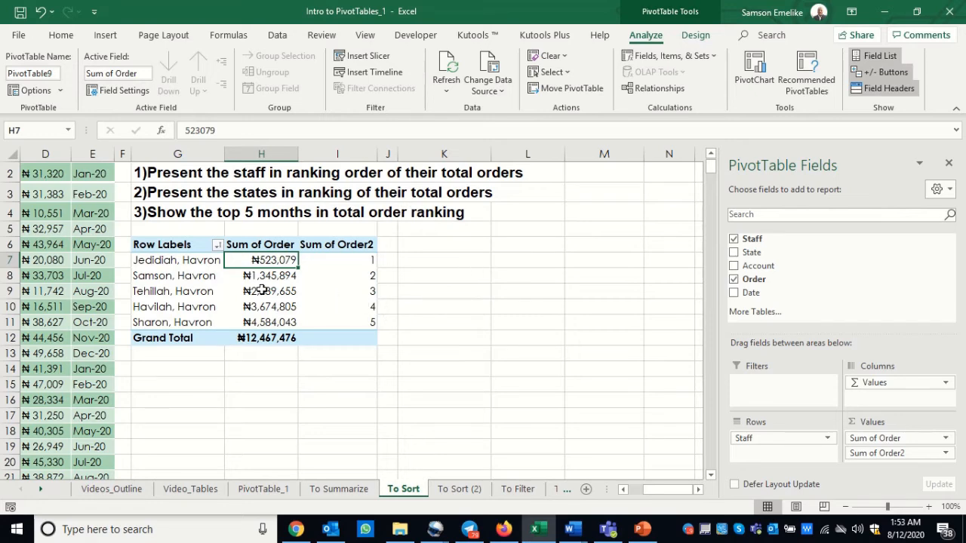
- Copy the whole staff pivot table and paste the duplicate at cell K6
{"action": "mouse_move", "coordinate": [261, 291]}
{"action": "left_click_drag", "start_coordinate": [162, 243], "coordinate": [323, 336]}
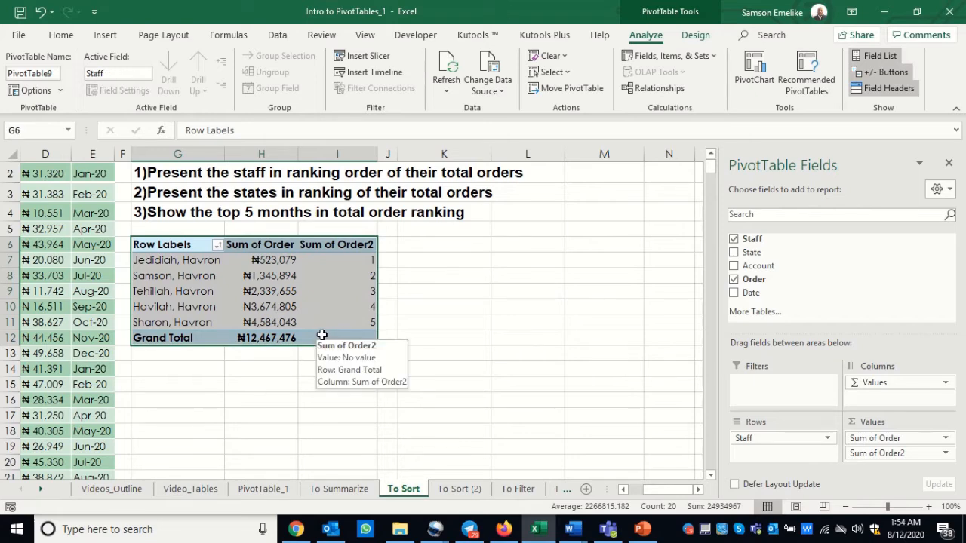
{"action": "key", "text": "ctrl+c"}
{"action": "left_click", "coordinate": [437, 246]}
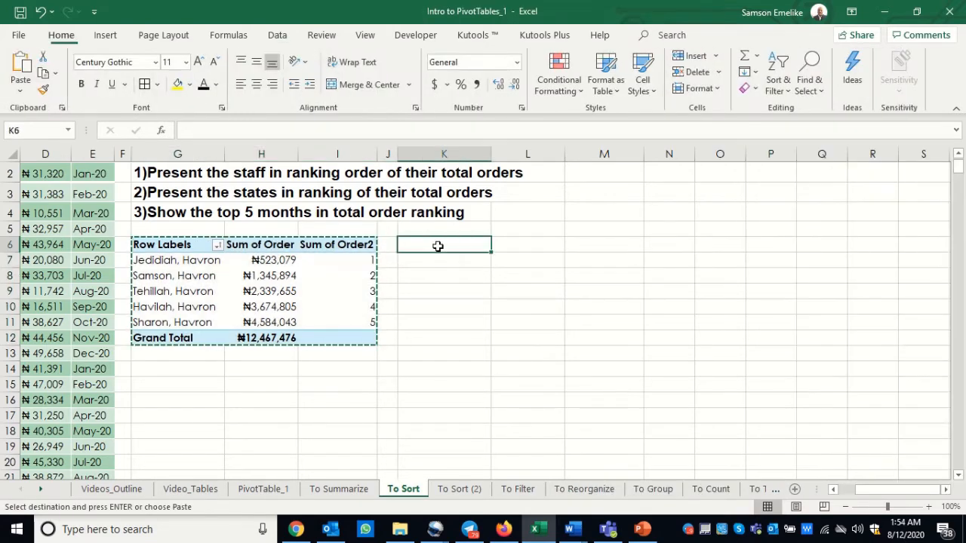
{"action": "key", "text": "Return"}
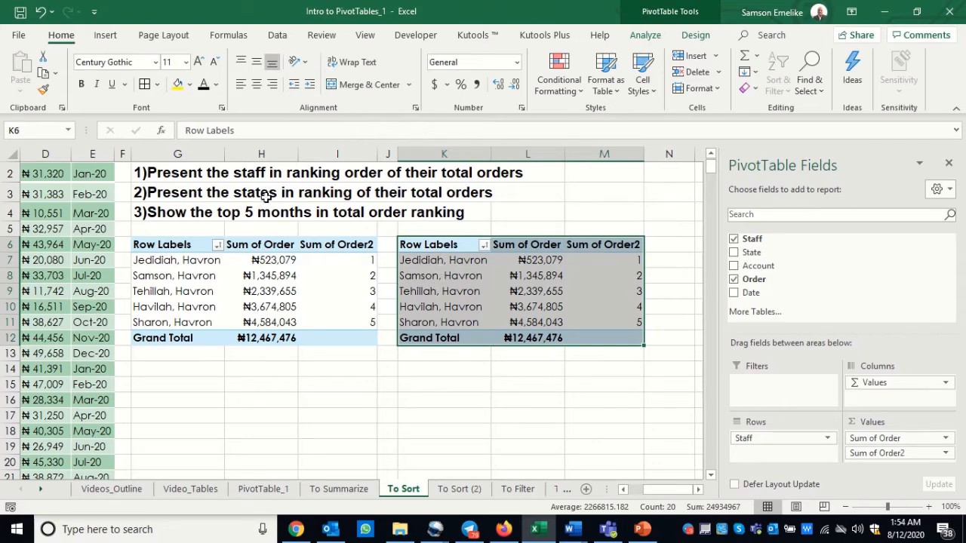
- Replace the Staff field with State in the rows of the pivot table at K6
{"action": "left_click", "coordinate": [440, 283]}
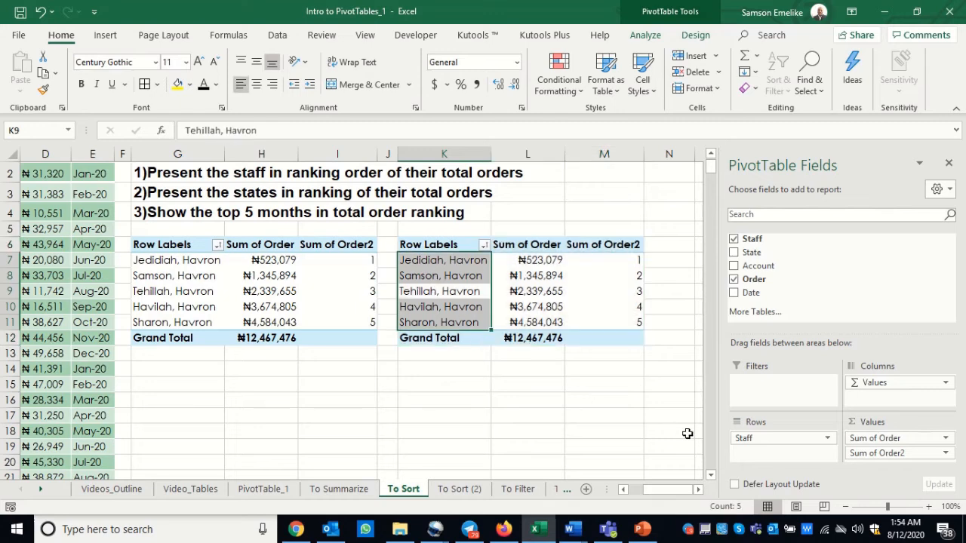
{"action": "left_click_drag", "start_coordinate": [747, 441], "coordinate": [638, 424]}
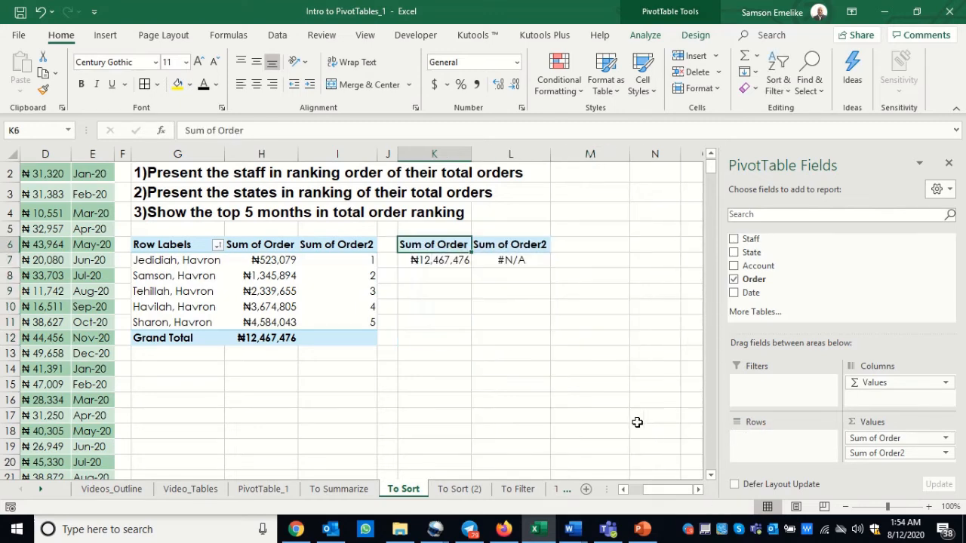
{"action": "left_click_drag", "start_coordinate": [749, 257], "coordinate": [767, 444]}
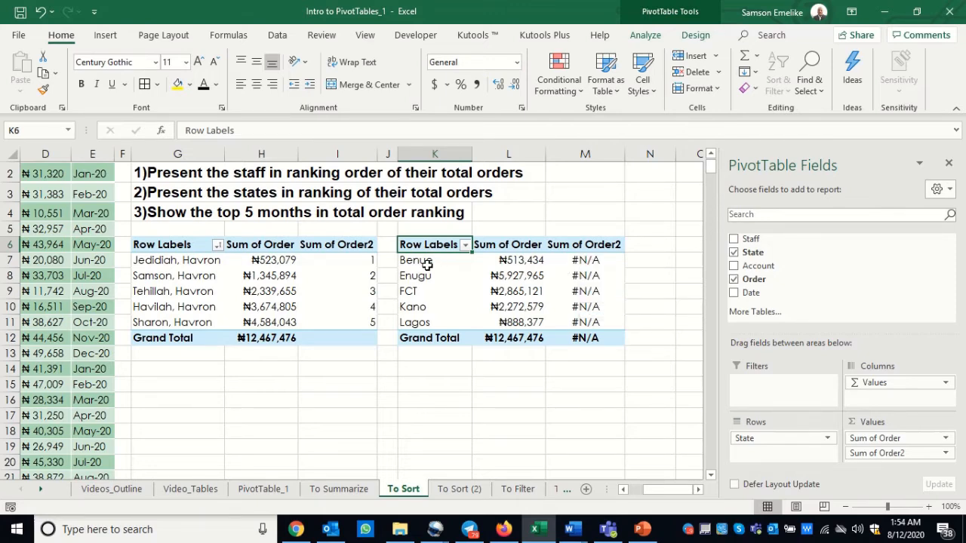
- Set the base field of the Sum of Order2 Rank Smallest to Largest calculation to State in the states pivot table
{"action": "left_click", "coordinate": [586, 260]}
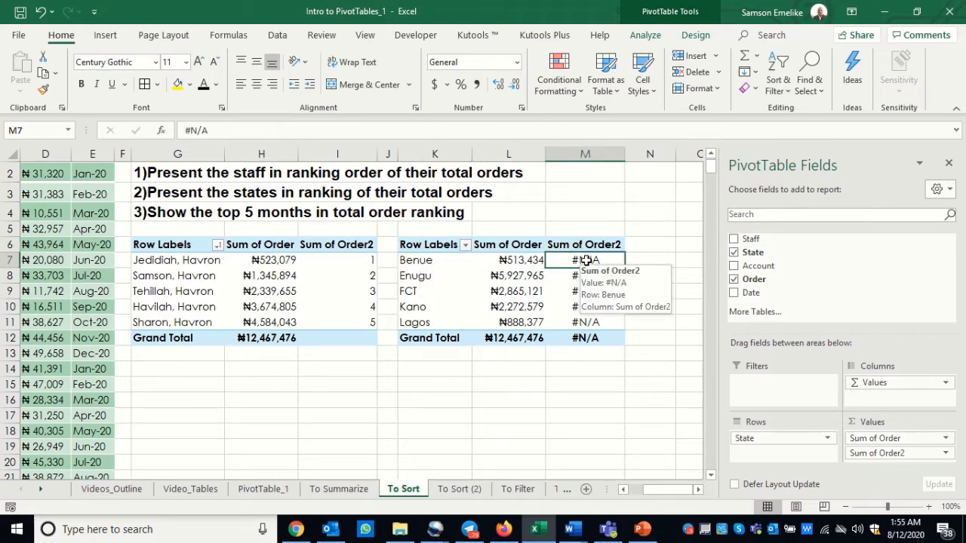
{"action": "right_click", "coordinate": [586, 260]}
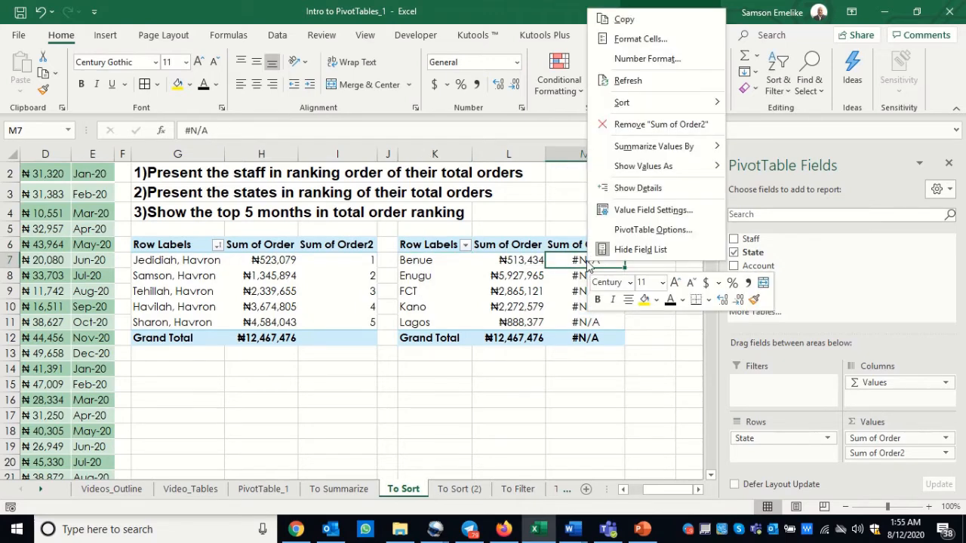
{"action": "left_click", "coordinate": [631, 211]}
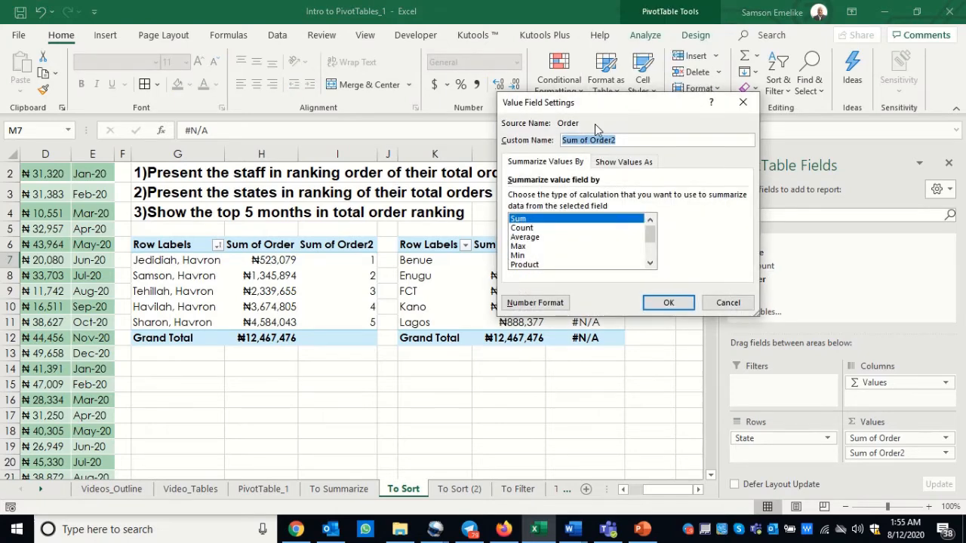
{"action": "left_click_drag", "start_coordinate": [611, 107], "coordinate": [343, 200]}
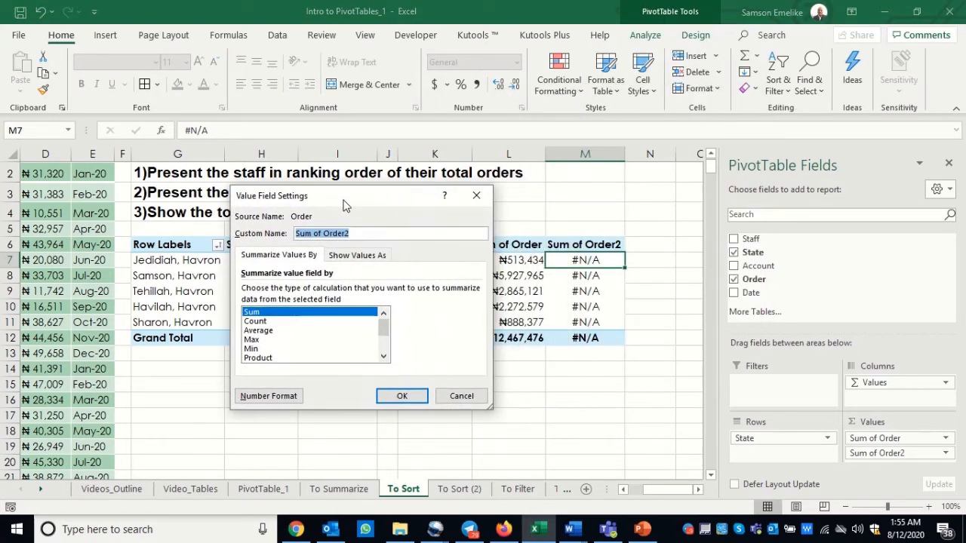
{"action": "left_click", "coordinate": [366, 256]}
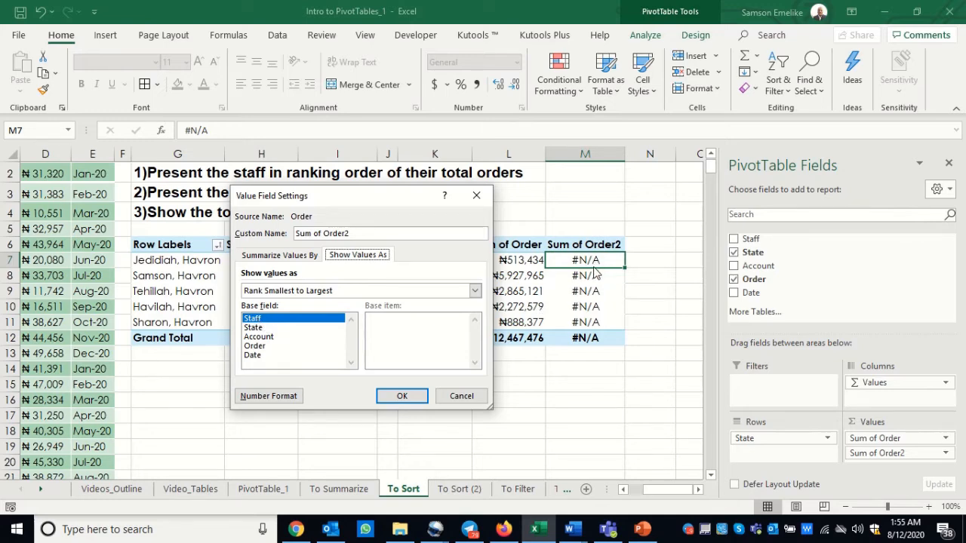
{"action": "left_click", "coordinate": [255, 327]}
{"action": "left_click_drag", "start_coordinate": [352, 205], "coordinate": [423, 322]}
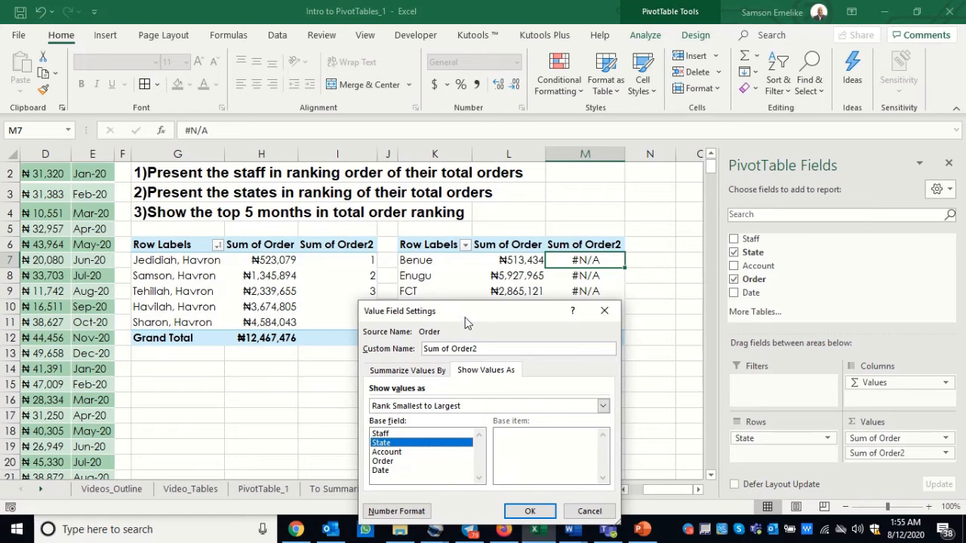
{"action": "left_click_drag", "start_coordinate": [466, 322], "coordinate": [420, 187]}
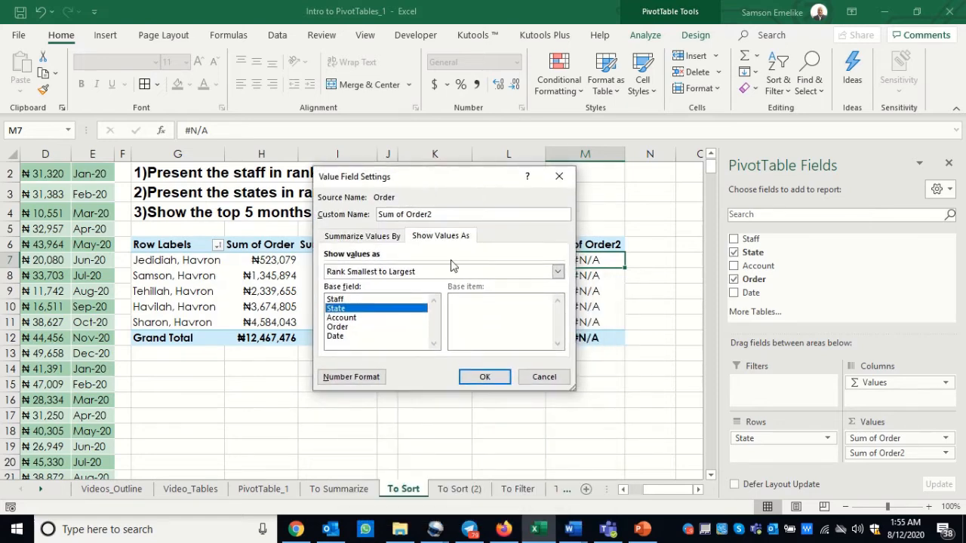
{"action": "left_click", "coordinate": [484, 378]}
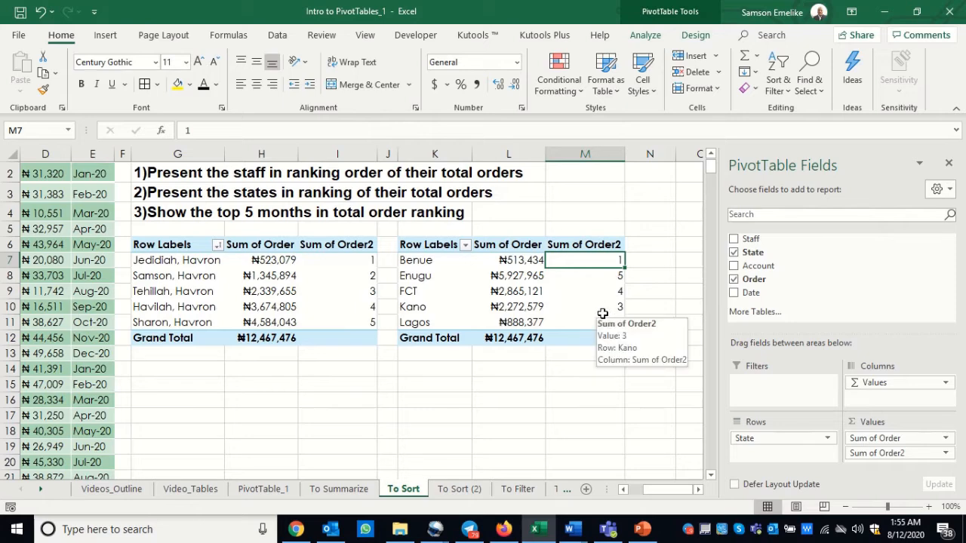
- Sort the states pivot table by the Sum of Order2 rank from largest to smallest
{"action": "right_click", "coordinate": [594, 265]}
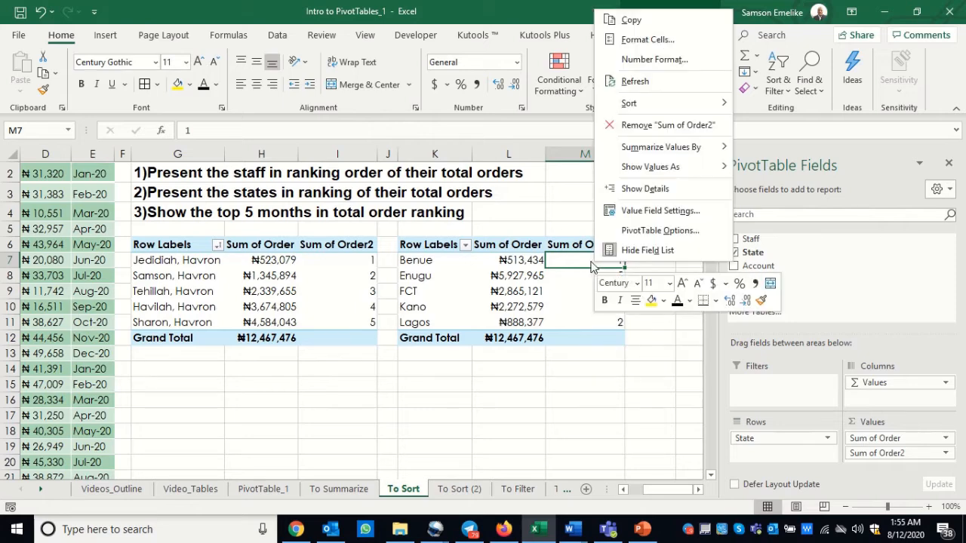
{"action": "mouse_move", "coordinate": [639, 105]}
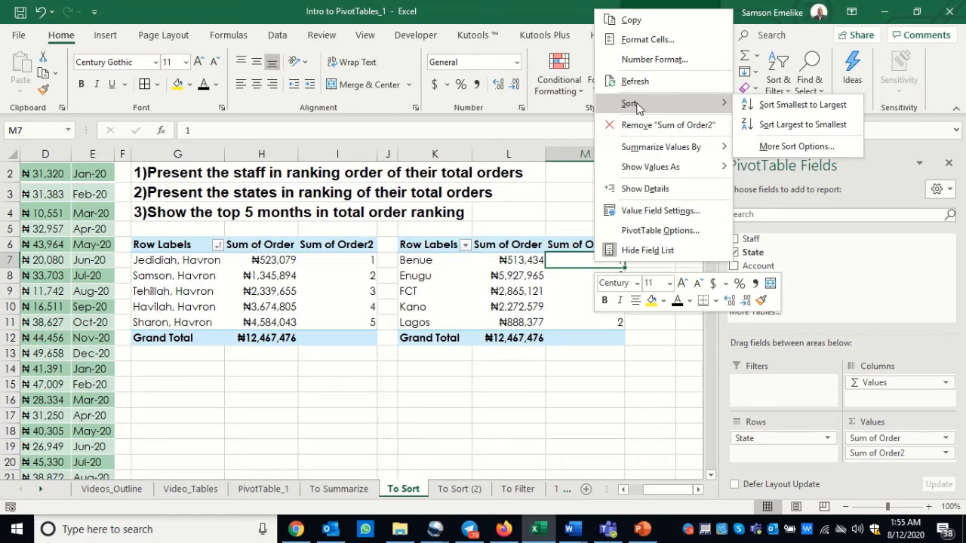
{"action": "left_click", "coordinate": [817, 134]}
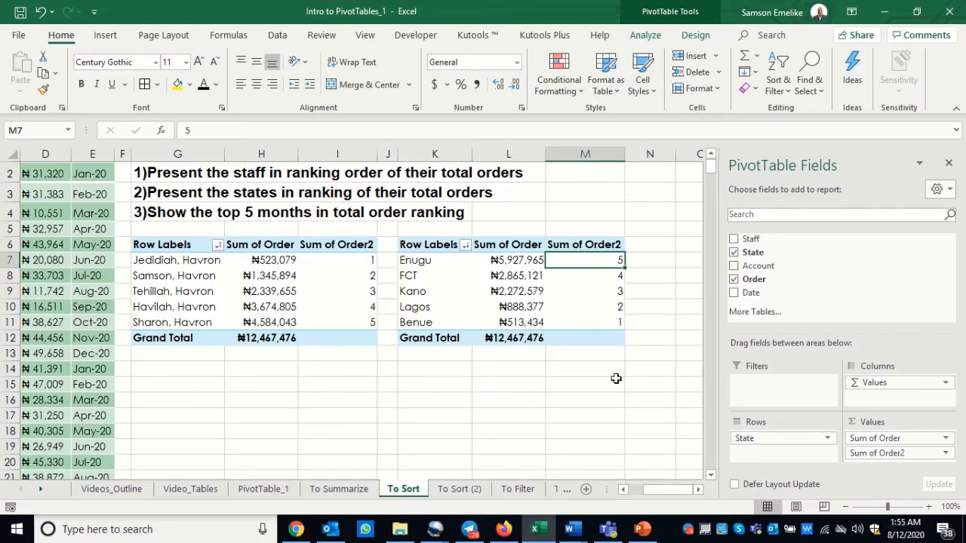
- Copy the whole states pivot table and paste the duplicate at cell O6
{"action": "left_click", "coordinate": [700, 491]}
{"action": "left_click", "coordinate": [700, 492]}
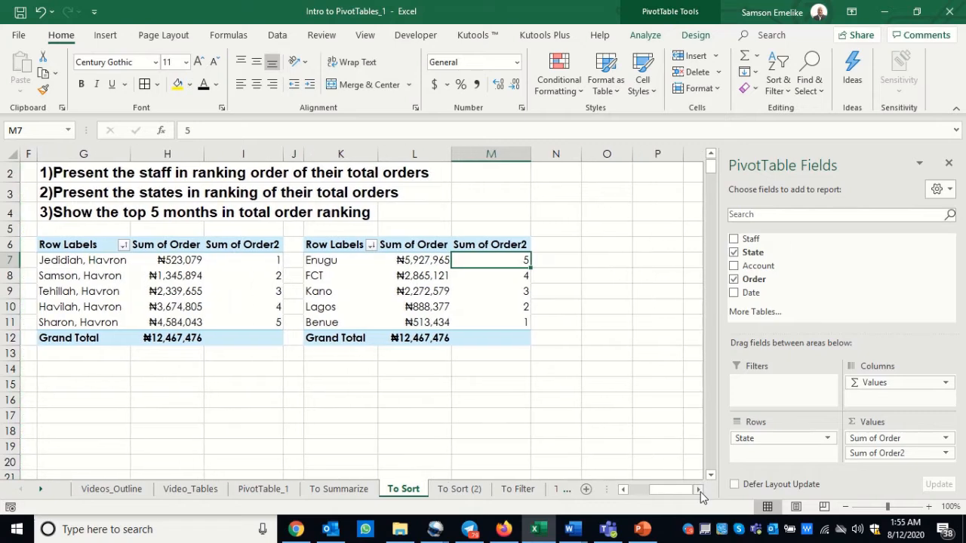
{"action": "left_click", "coordinate": [700, 491]}
{"action": "left_click_drag", "start_coordinate": [323, 248], "coordinate": [469, 336]}
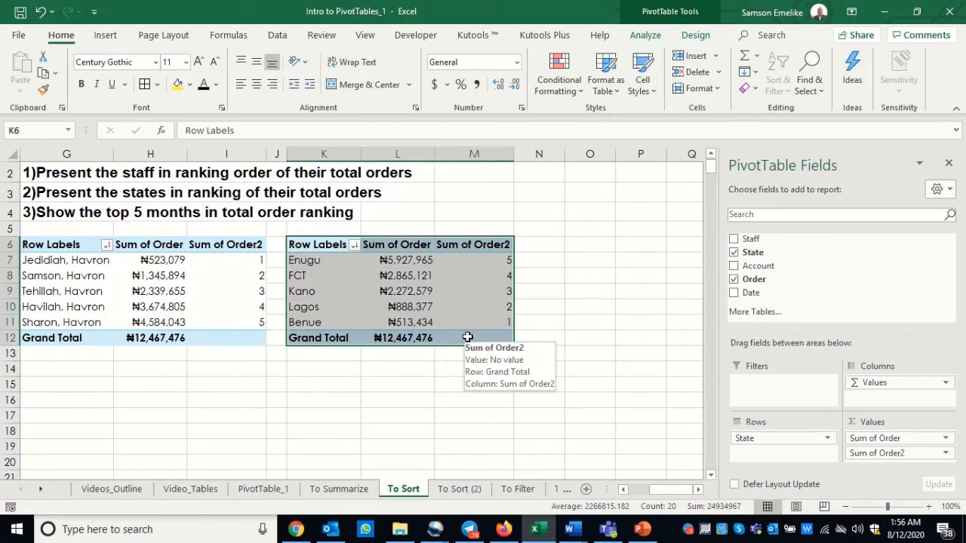
{"action": "key", "text": "ctrl+c"}
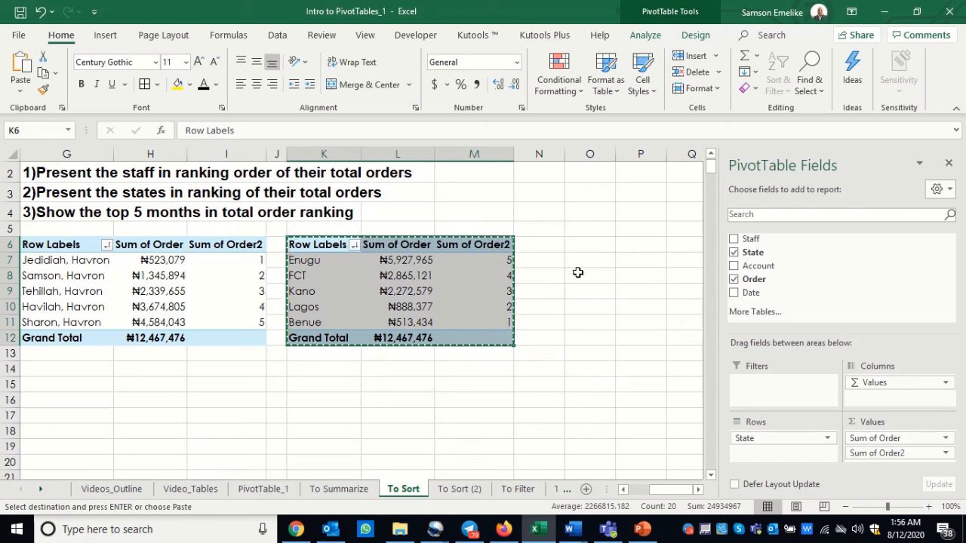
{"action": "left_click", "coordinate": [587, 244]}
{"action": "key", "text": "Up"}
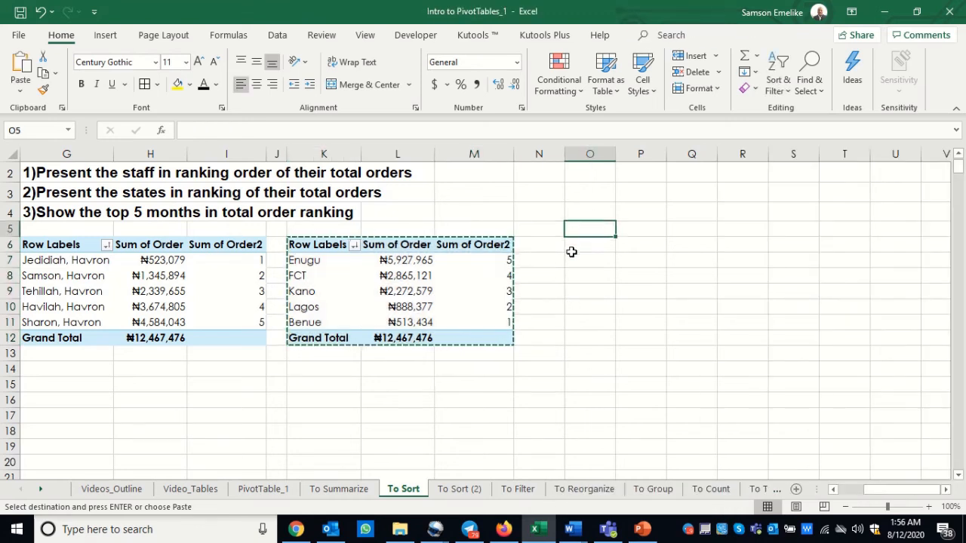
{"action": "left_click", "coordinate": [572, 245]}
{"action": "key", "text": "Return"}
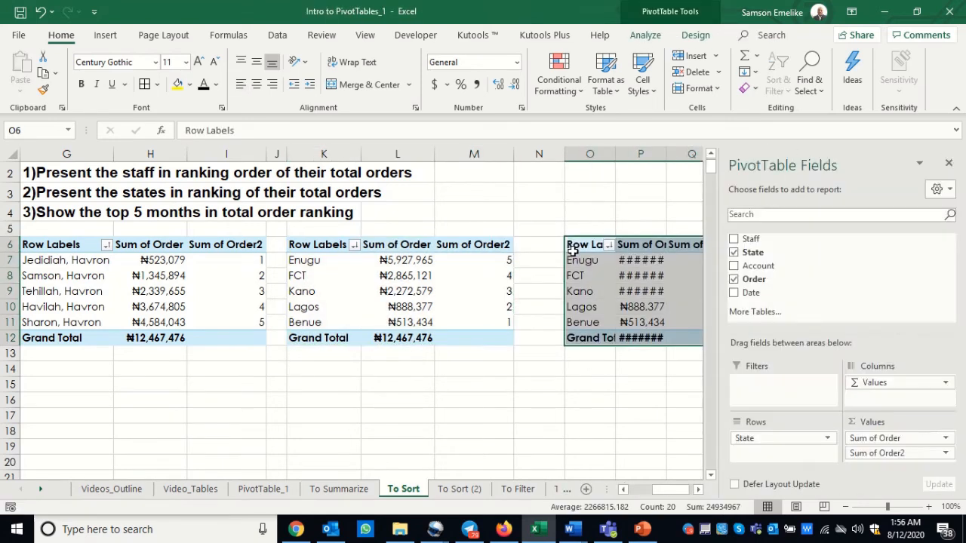
- Narrow the empty spacer column N and autofit column P to its order values
{"action": "left_click_drag", "start_coordinate": [565, 153], "coordinate": [532, 154]}
{"action": "left_click", "coordinate": [698, 489]}
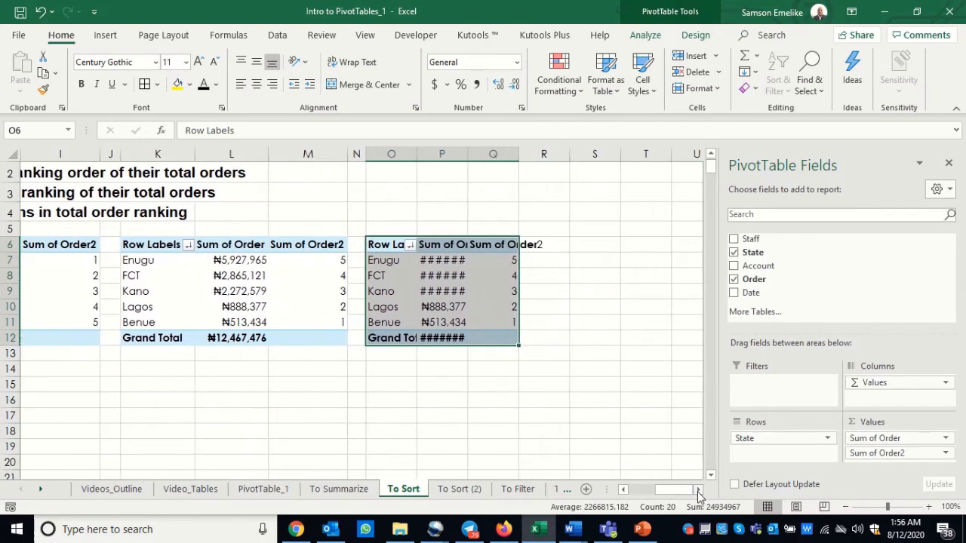
{"action": "double_click", "coordinate": [468, 154]}
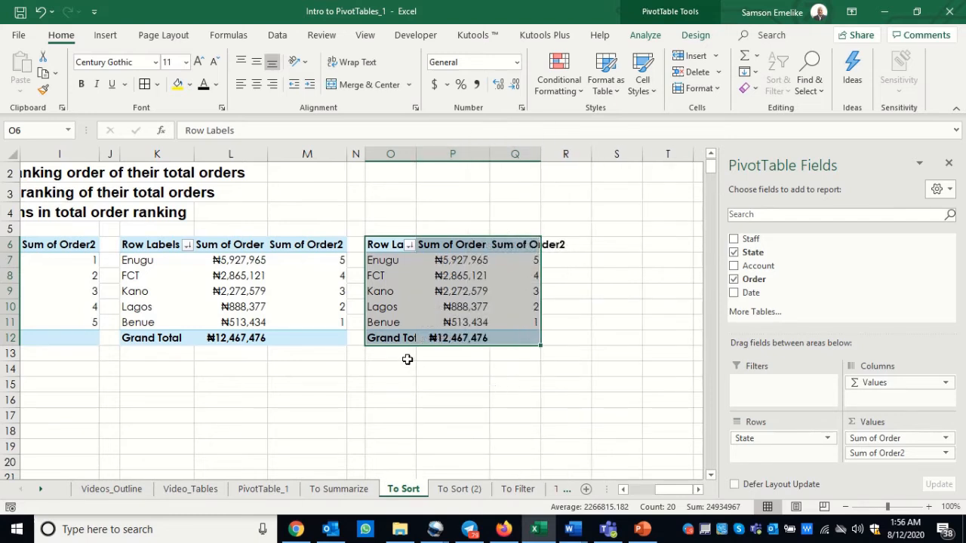
- Remove Sum of Order2 from the pivot table at O6 and replace State with Date in its rows
{"action": "left_click", "coordinate": [520, 274]}
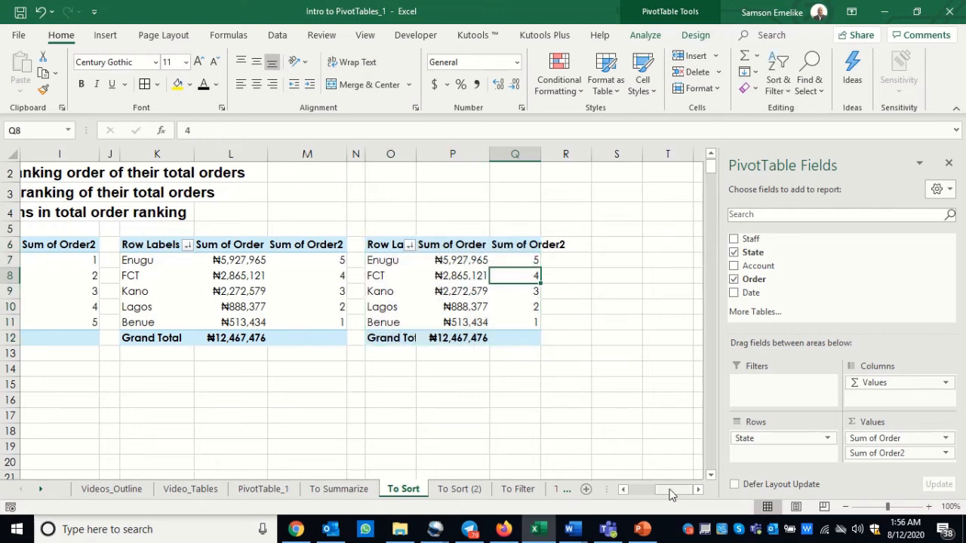
{"action": "mouse_move", "coordinate": [665, 491]}
{"action": "left_mouse_down"}
{"action": "mouse_move", "coordinate": [646, 491]}
{"action": "mouse_move", "coordinate": [668, 489]}
{"action": "left_mouse_up"}
{"action": "left_click_drag", "start_coordinate": [874, 454], "coordinate": [615, 431]}
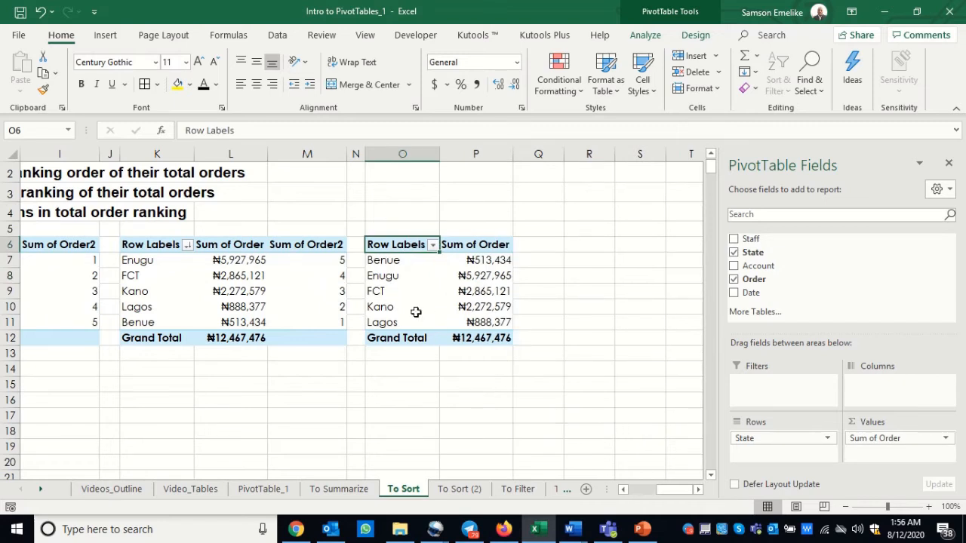
{"action": "left_click", "coordinate": [394, 262]}
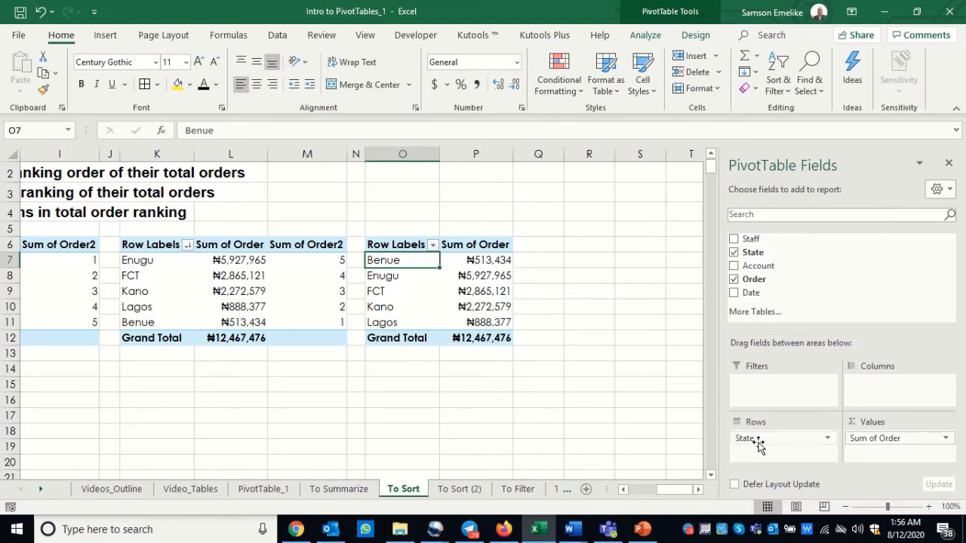
{"action": "left_click_drag", "start_coordinate": [759, 440], "coordinate": [594, 437]}
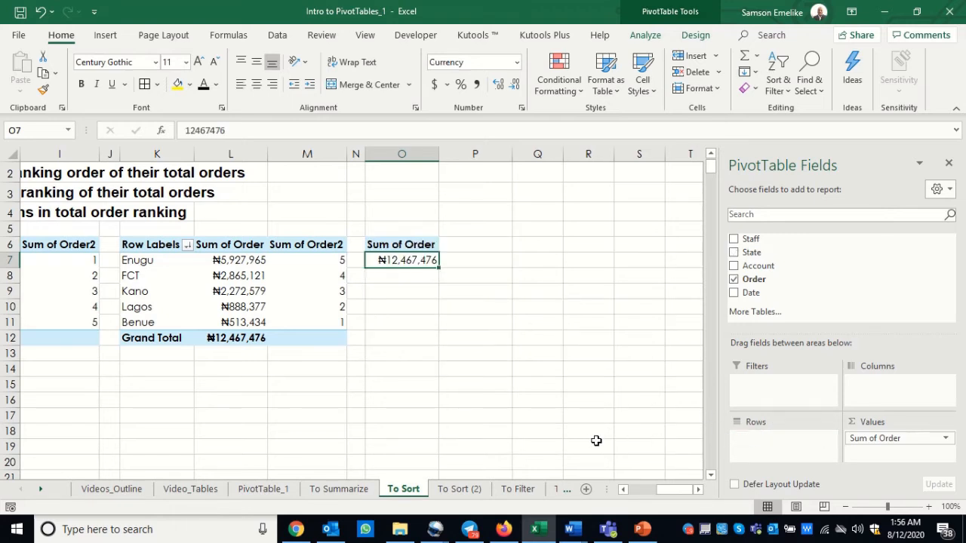
{"action": "left_click_drag", "start_coordinate": [750, 293], "coordinate": [762, 445]}
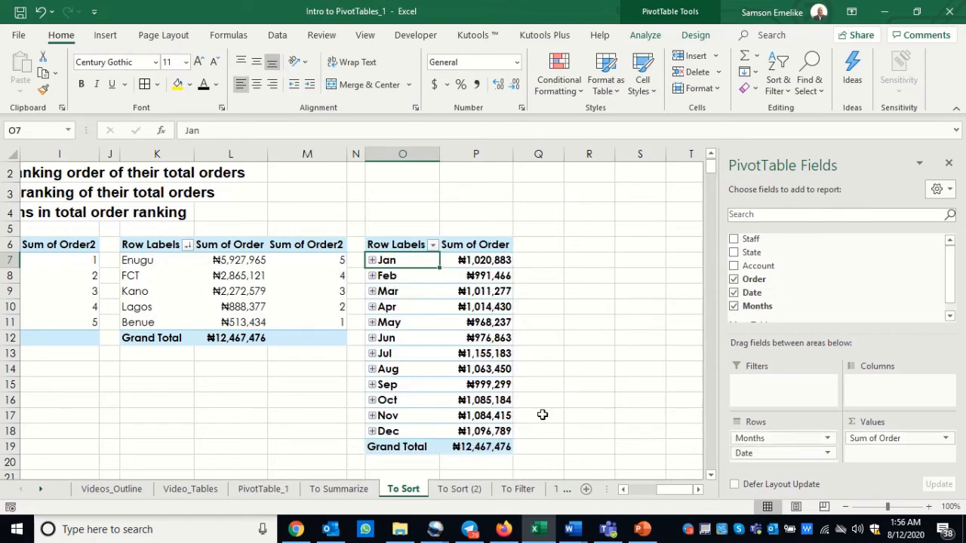
- Group the dates in the pivot table at O6 by Months only, excluding Days
{"action": "mouse_move", "coordinate": [474, 386]}
{"action": "left_click", "coordinate": [372, 261]}
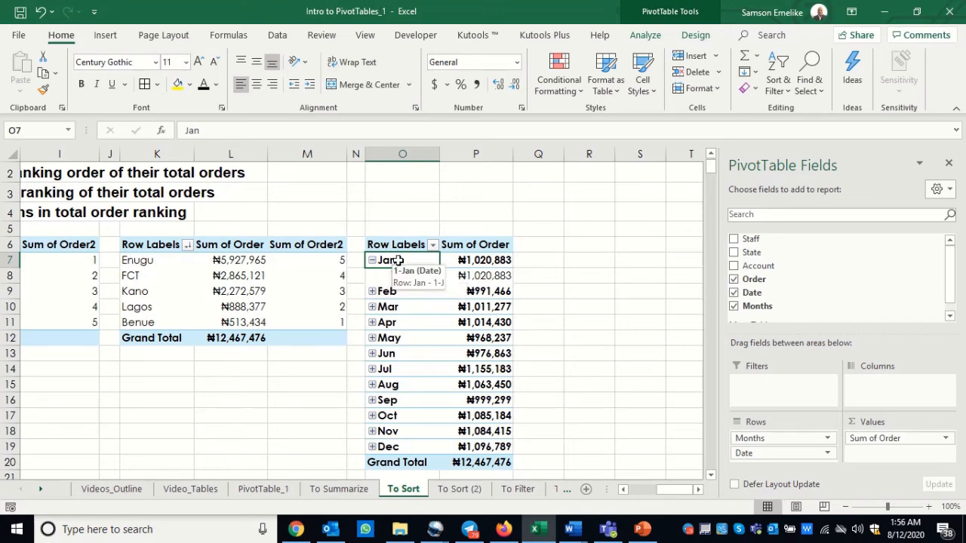
{"action": "right_click", "coordinate": [400, 264]}
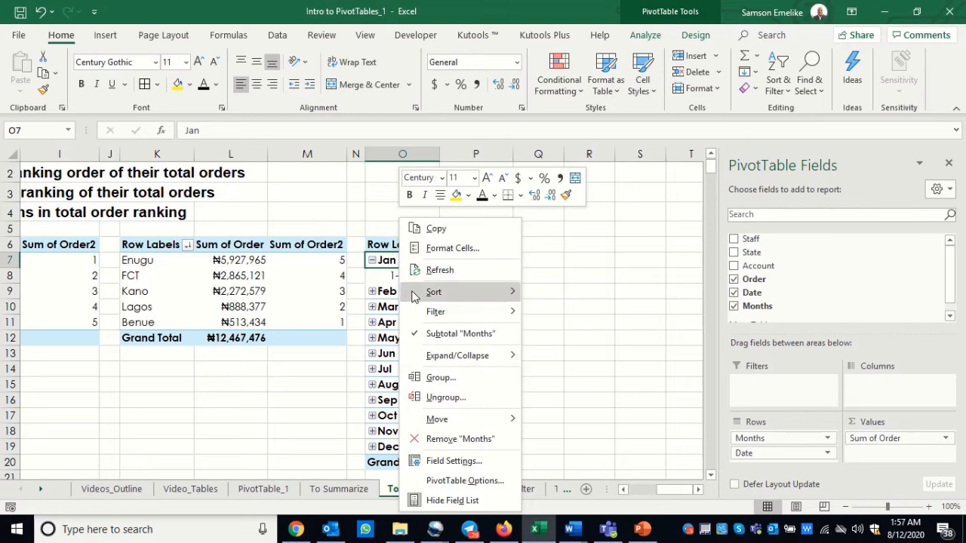
{"action": "left_click", "coordinate": [441, 378]}
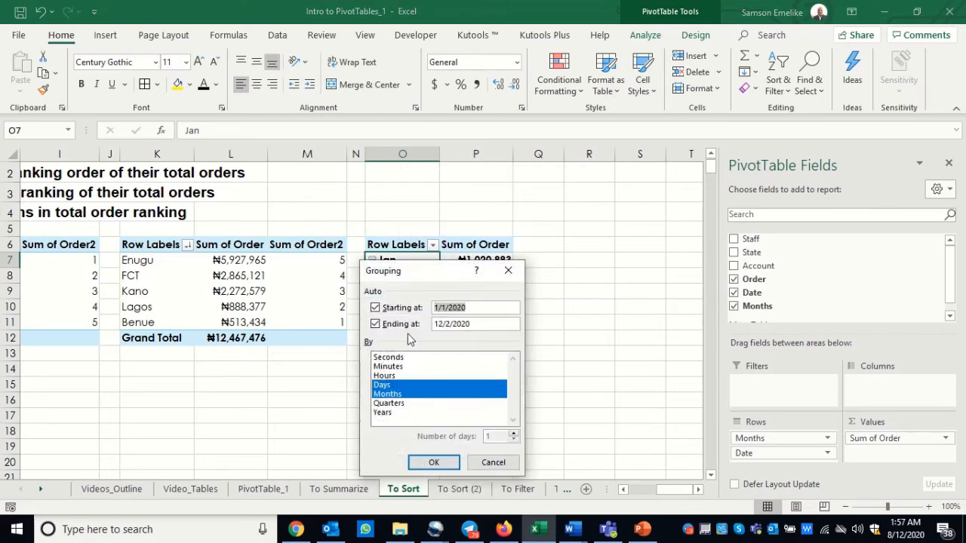
{"action": "left_click_drag", "start_coordinate": [404, 272], "coordinate": [204, 140]}
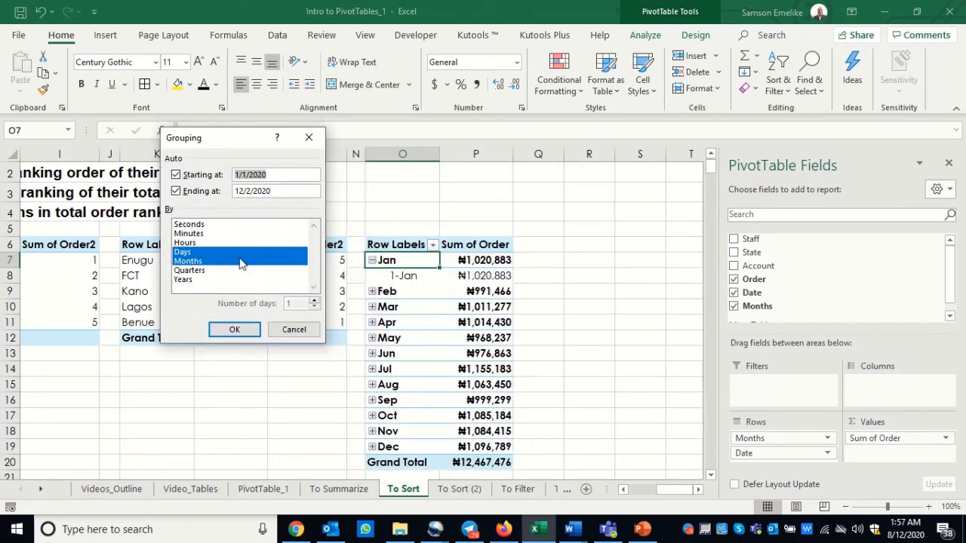
{"action": "left_click", "coordinate": [188, 255]}
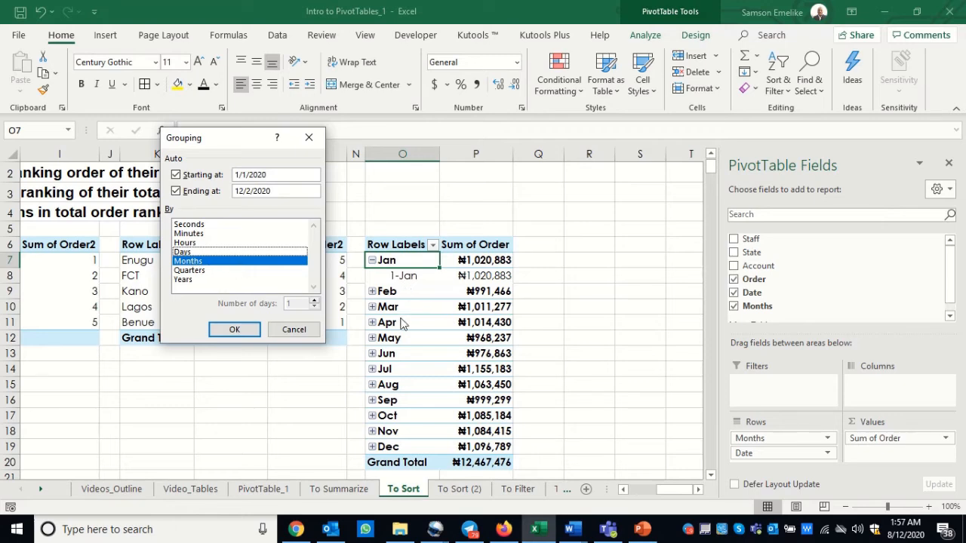
{"action": "left_click", "coordinate": [234, 330]}
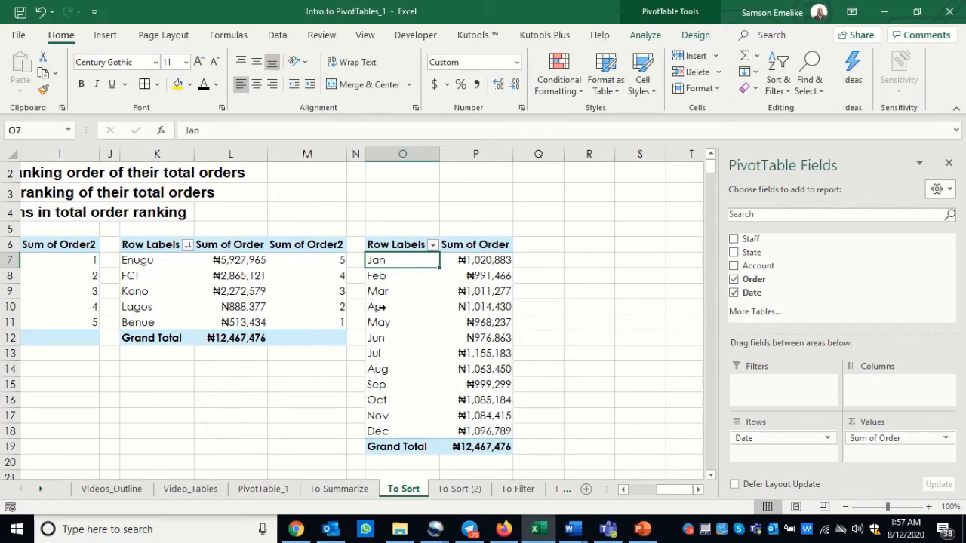
- Regroup the dates in the pivot table at O6 by Months, Quarters and Years
{"action": "right_click", "coordinate": [403, 262]}
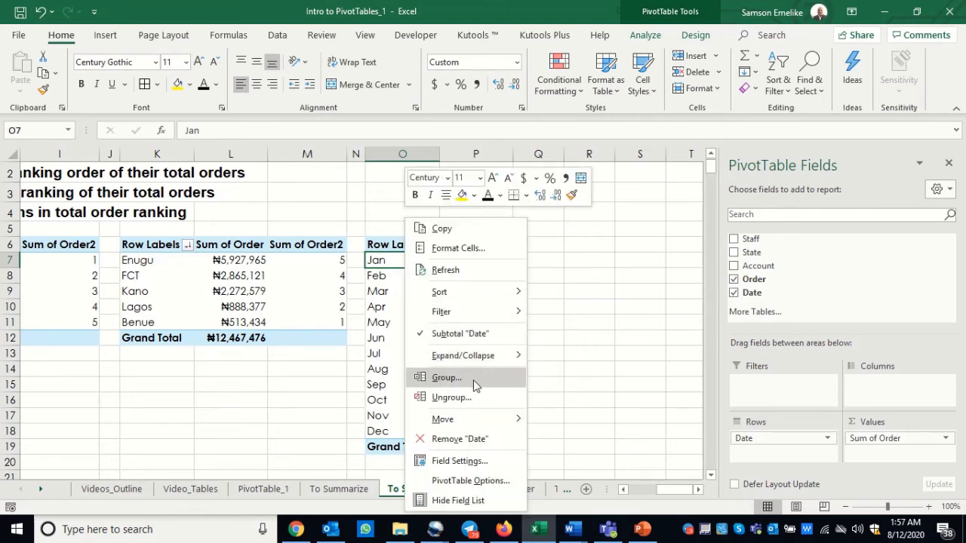
{"action": "key", "text": "Escape"}
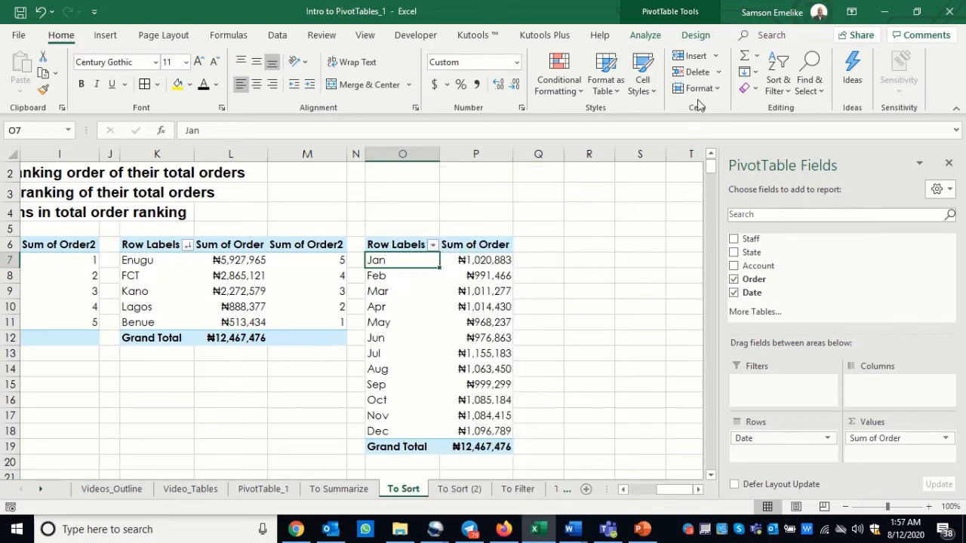
{"action": "left_click", "coordinate": [647, 38]}
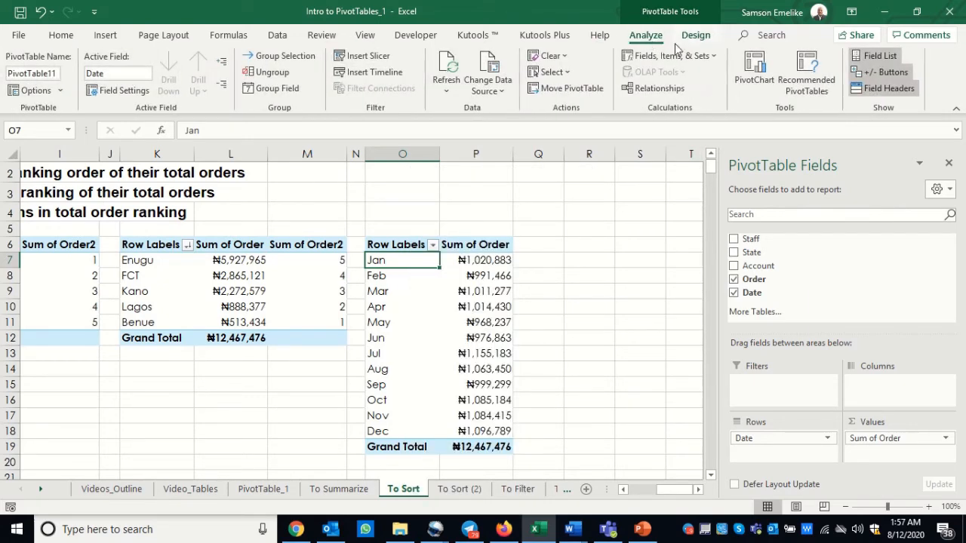
{"action": "left_click", "coordinate": [279, 88]}
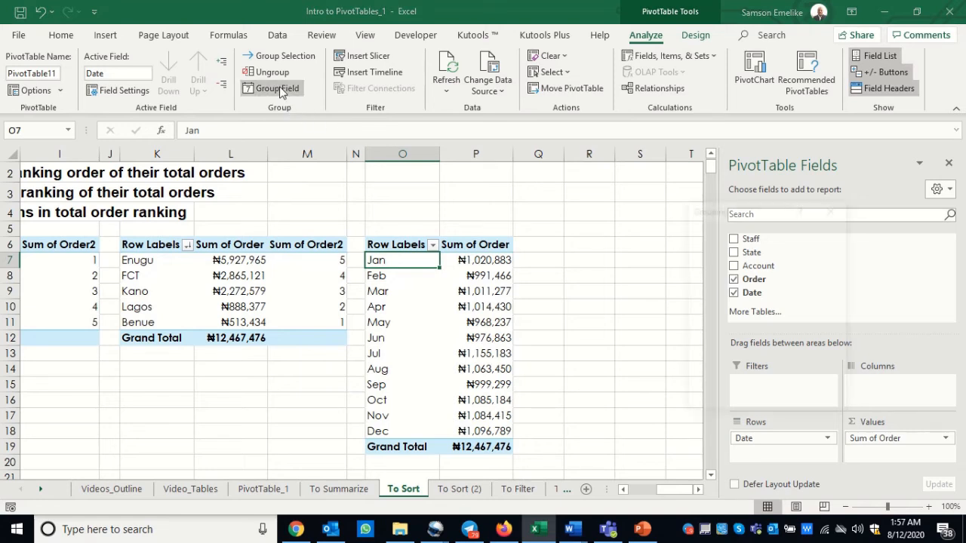
{"action": "left_click_drag", "start_coordinate": [744, 216], "coordinate": [600, 183]}
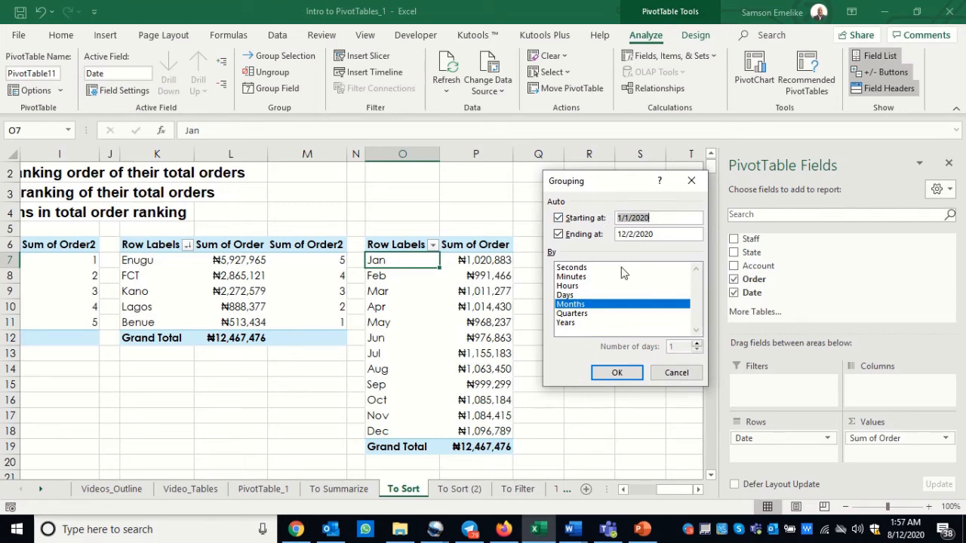
{"action": "left_click", "coordinate": [573, 315]}
{"action": "left_click", "coordinate": [567, 323]}
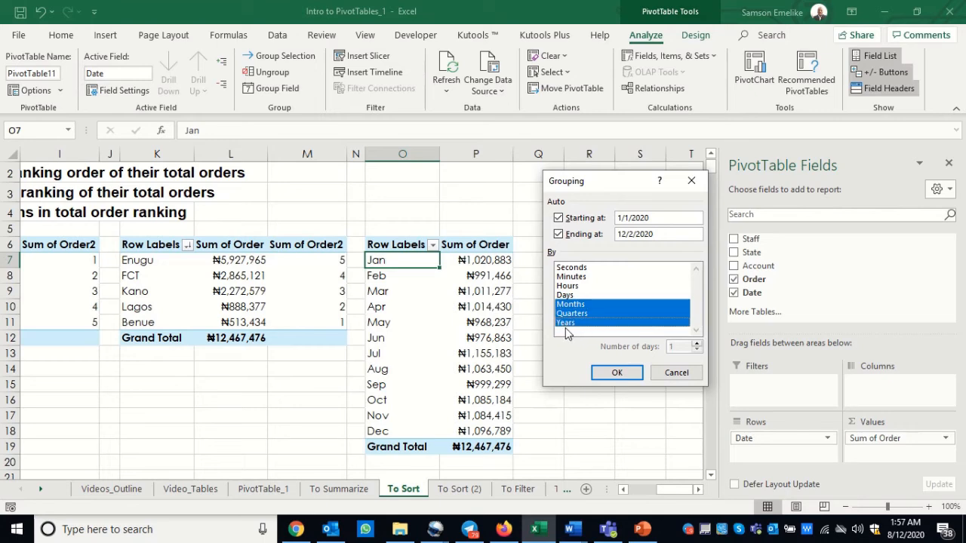
{"action": "left_click", "coordinate": [618, 373]}
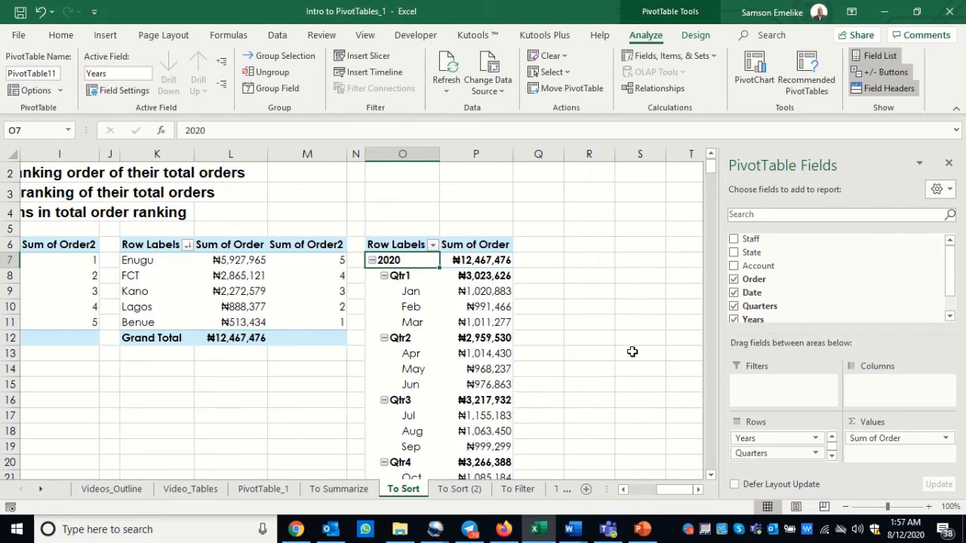
- Collapse and re-expand the 2020 group in the pivot table at O6, and collapse each of its four quarters
{"action": "left_click", "coordinate": [710, 475]}
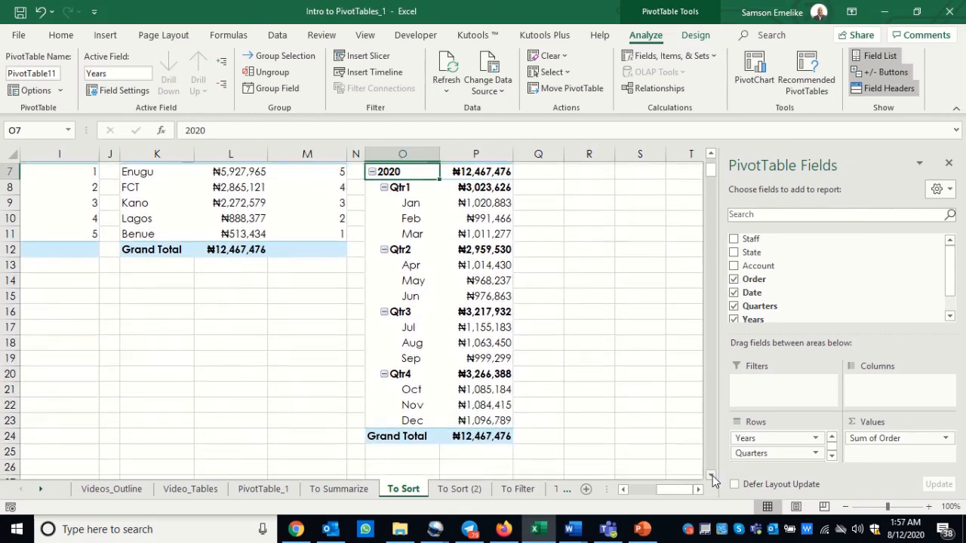
{"action": "left_click", "coordinate": [713, 476]}
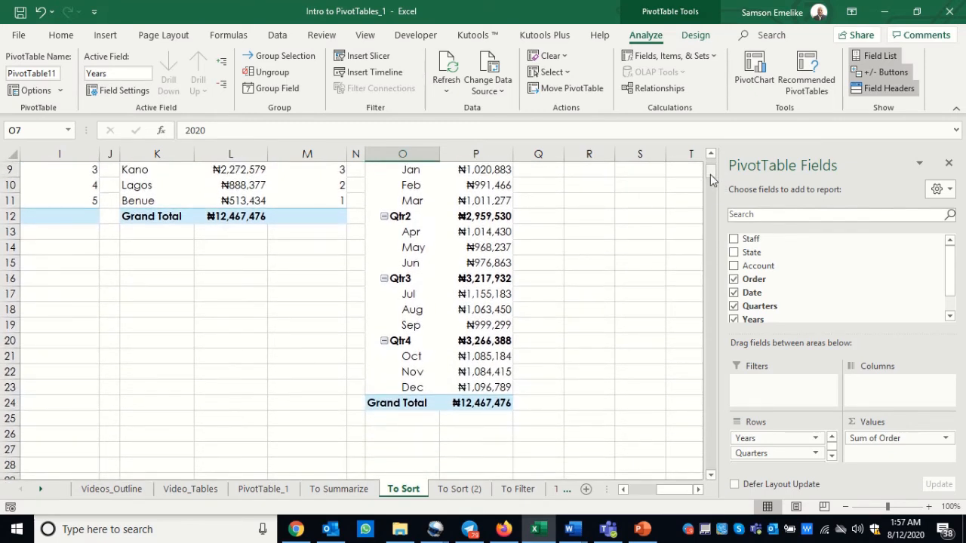
{"action": "left_click_drag", "start_coordinate": [712, 178], "coordinate": [712, 160]}
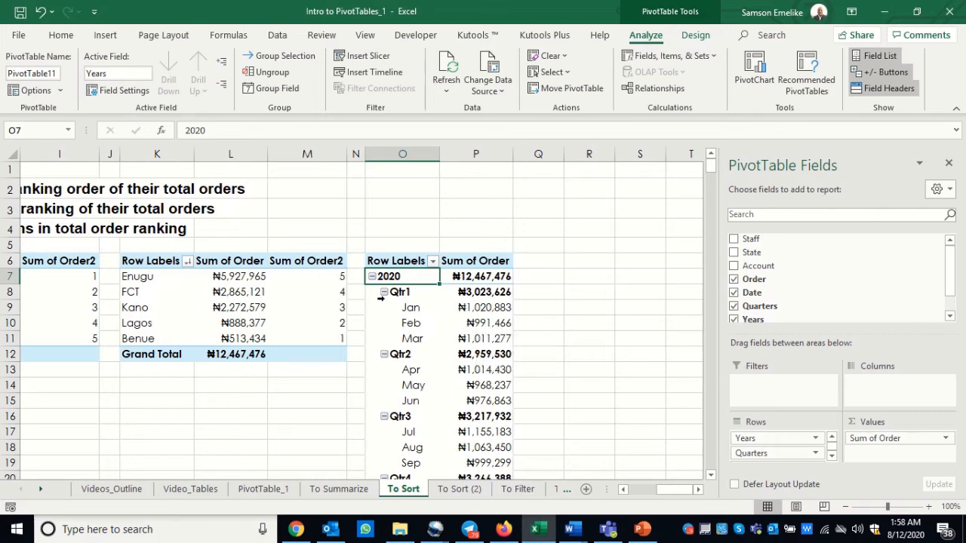
{"action": "left_click", "coordinate": [373, 277]}
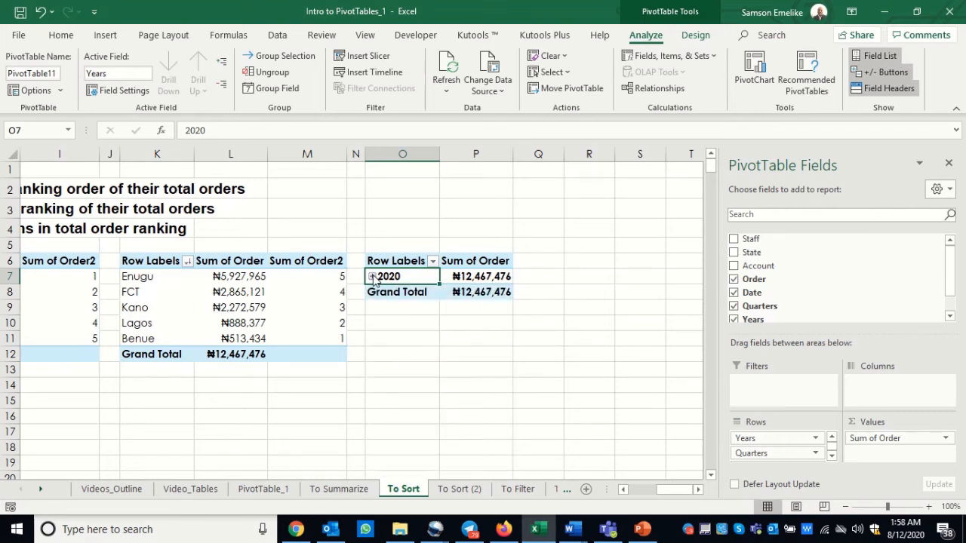
{"action": "left_click", "coordinate": [372, 277]}
{"action": "left_click", "coordinate": [385, 293]}
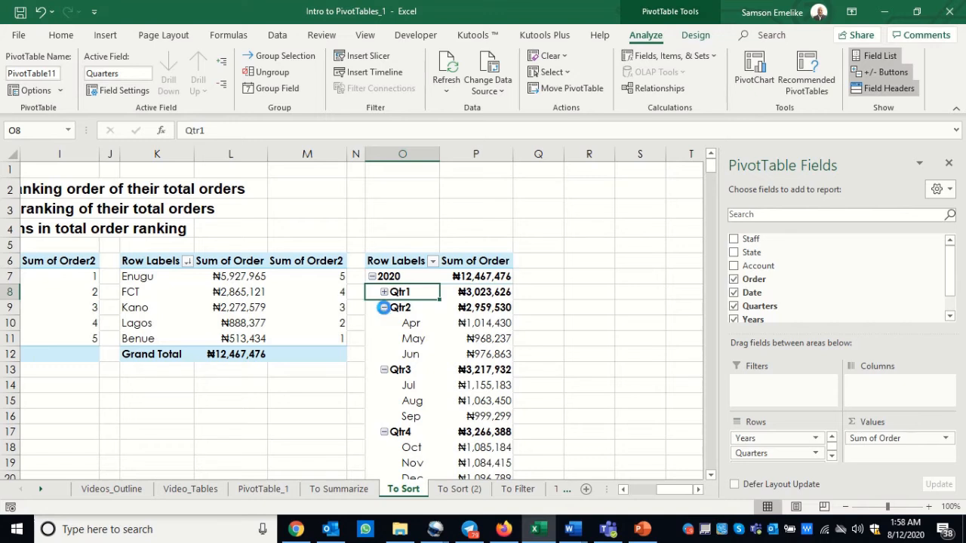
{"action": "left_click", "coordinate": [384, 308]}
{"action": "left_click", "coordinate": [384, 324]}
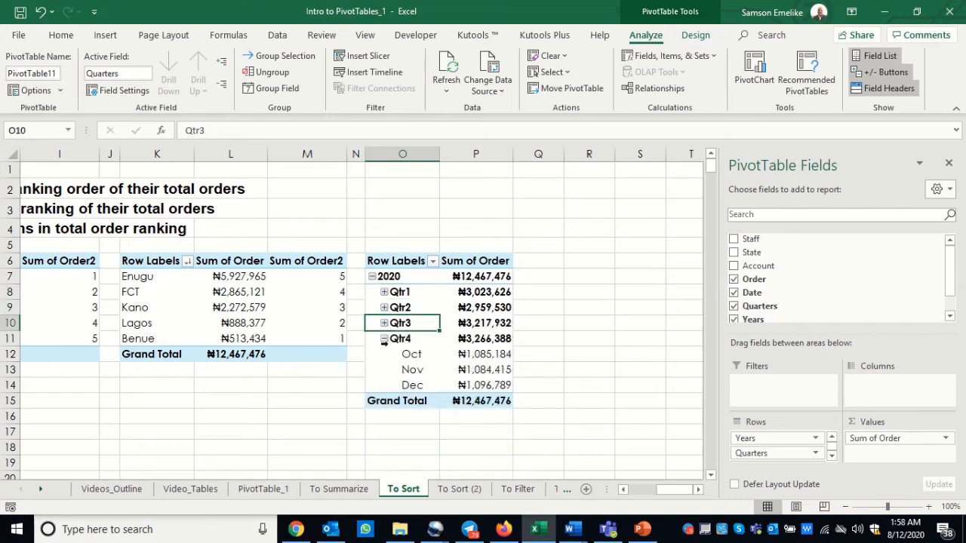
{"action": "left_click", "coordinate": [385, 339]}
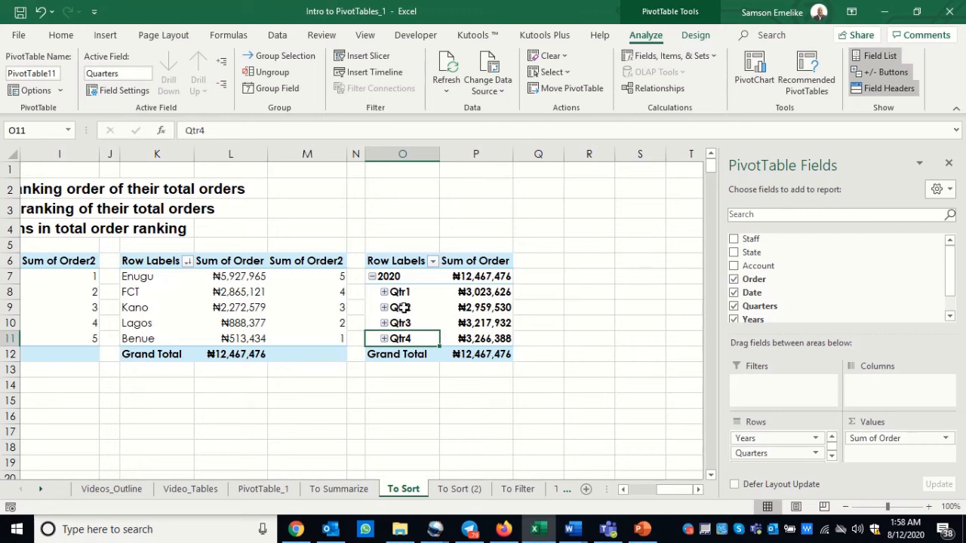
- Remove Quarters and Years from the date grouping of the pivot table at O6, leaving only Months
{"action": "left_click", "coordinate": [285, 92]}
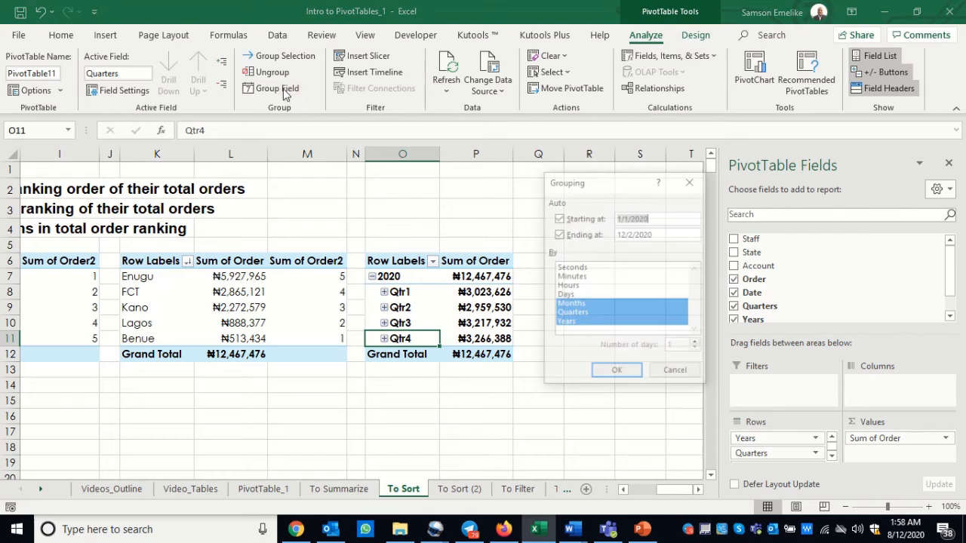
{"action": "left_click", "coordinate": [568, 323]}
{"action": "left_click", "coordinate": [573, 314]}
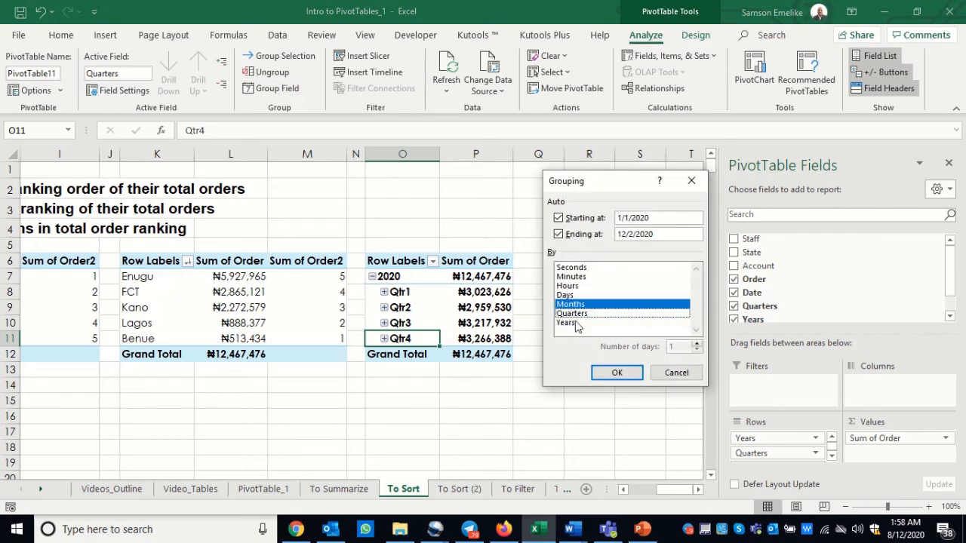
{"action": "left_click", "coordinate": [622, 376]}
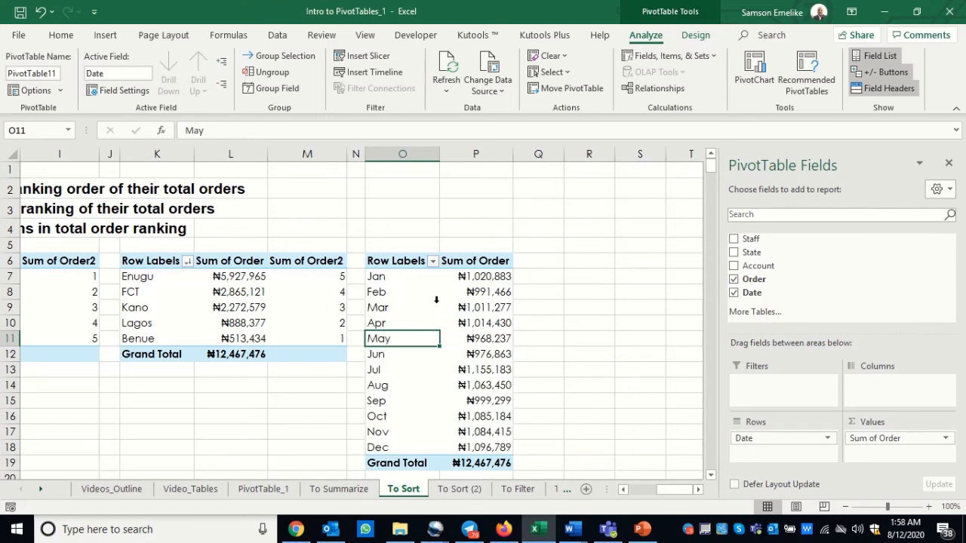
- Filter the months in the pivot table at O6 to the top 5 items by Sum of Order
{"action": "left_click", "coordinate": [433, 262]}
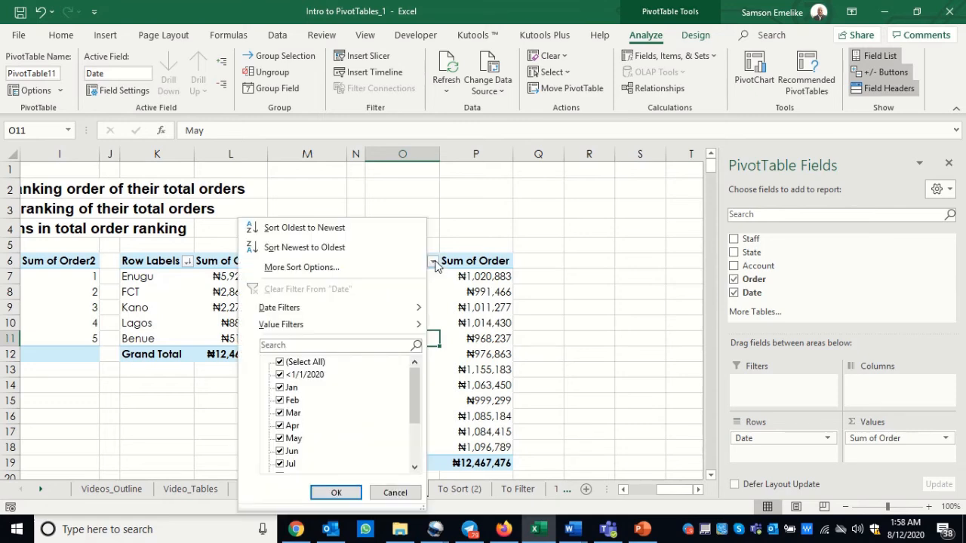
{"action": "mouse_move", "coordinate": [306, 323]}
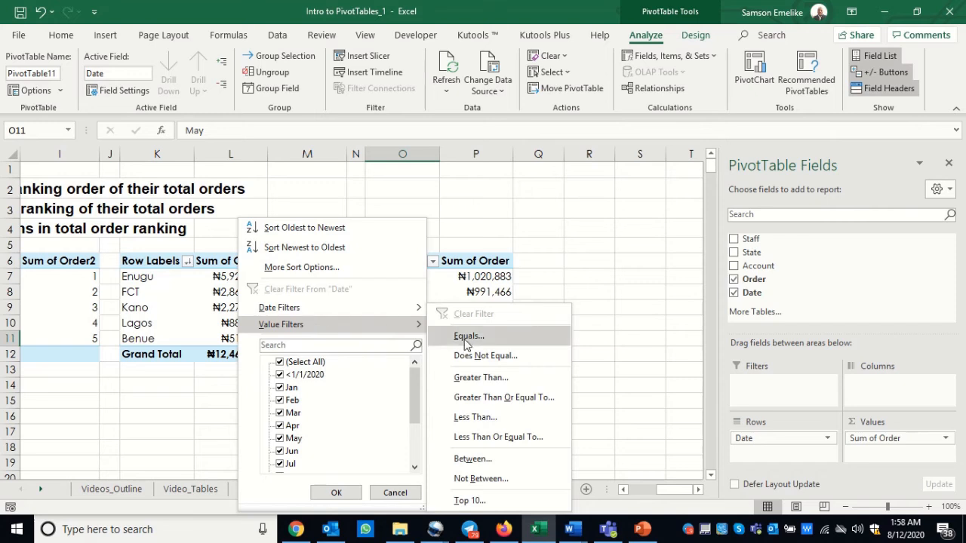
{"action": "left_click", "coordinate": [466, 501]}
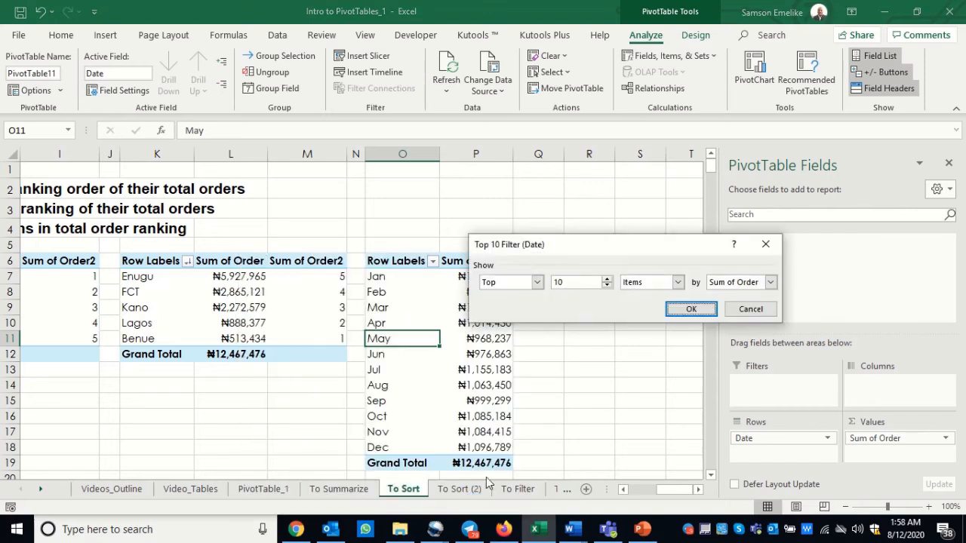
{"action": "left_click", "coordinate": [608, 288]}
{"action": "left_click", "coordinate": [691, 308]}
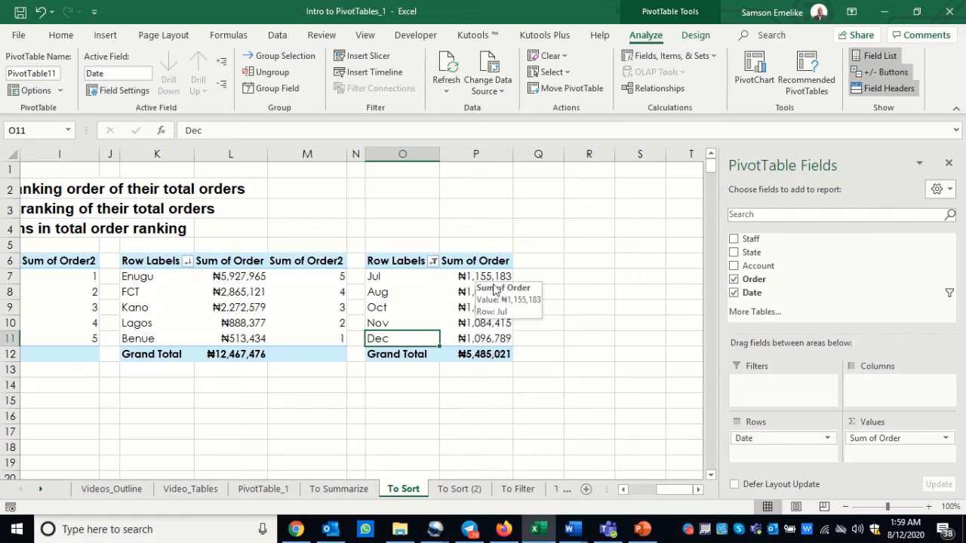
- Add Order as a second value in the months pivot table and show it as Rank Largest to Smallest with base field Date
{"action": "left_click_drag", "start_coordinate": [752, 280], "coordinate": [884, 460]}
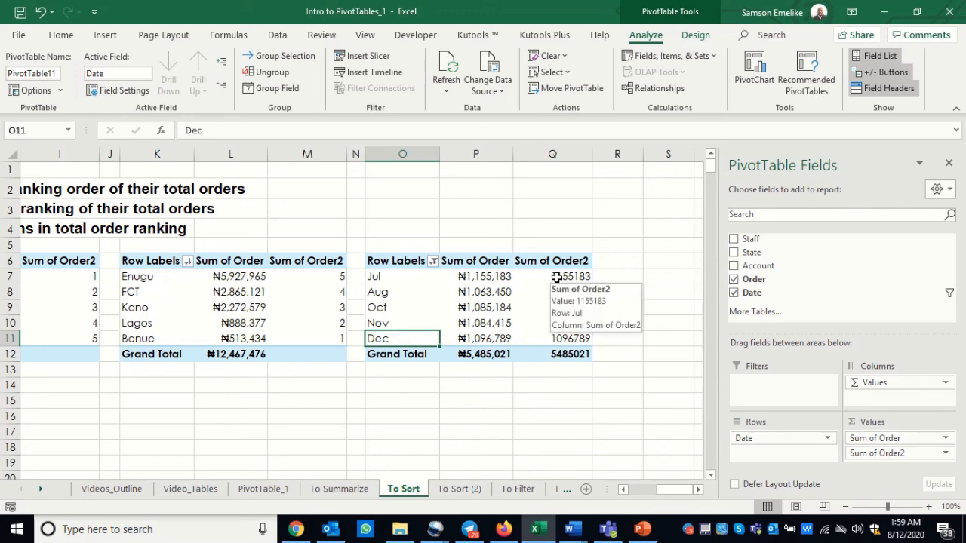
{"action": "left_click", "coordinate": [557, 278]}
{"action": "right_click", "coordinate": [557, 279]}
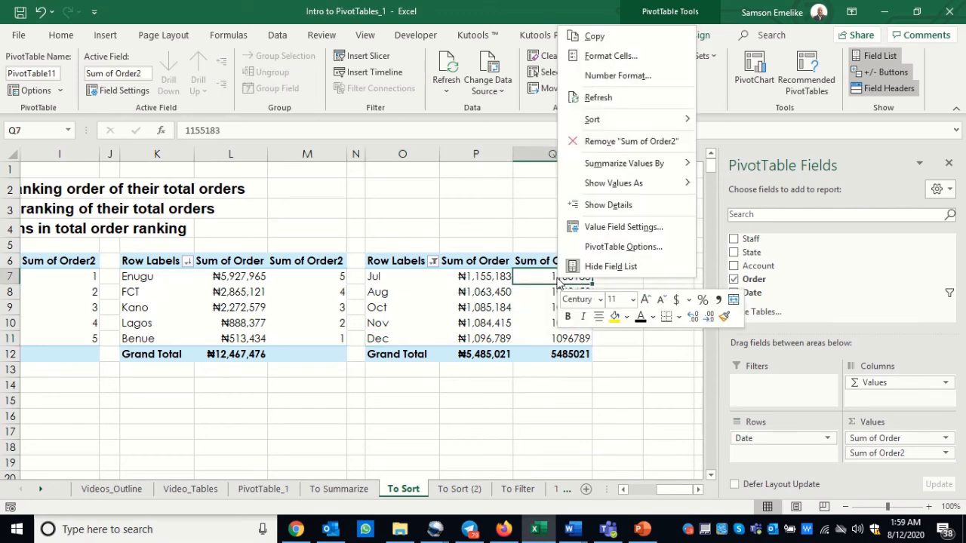
{"action": "left_click", "coordinate": [601, 228]}
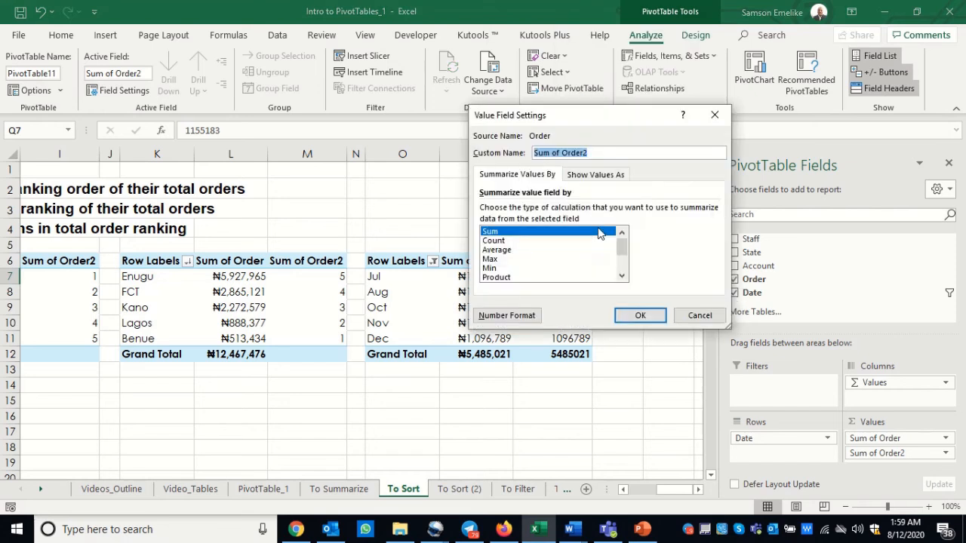
{"action": "left_click", "coordinate": [595, 175]}
{"action": "left_click", "coordinate": [550, 211]}
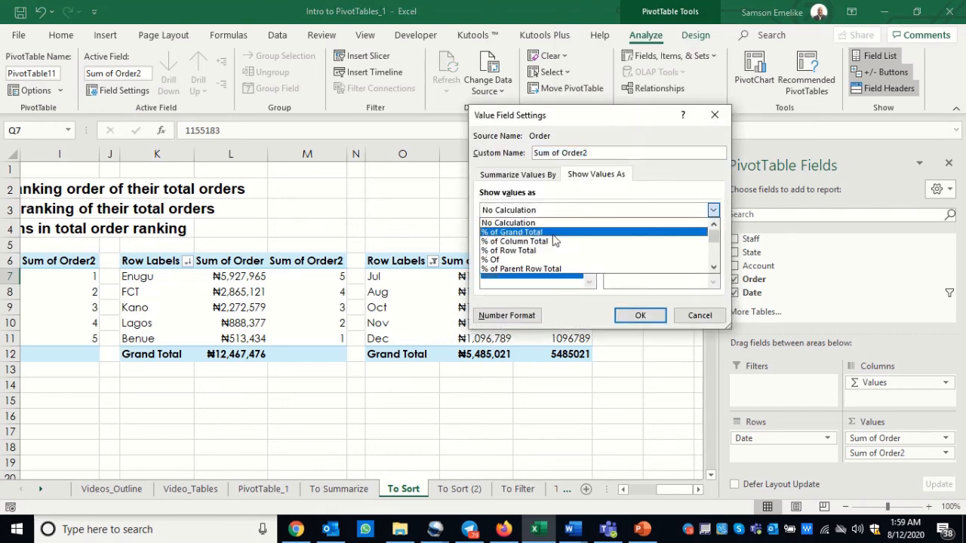
{"action": "scroll", "coordinate": [560, 268], "scroll_direction": "down", "scroll_amount": 3}
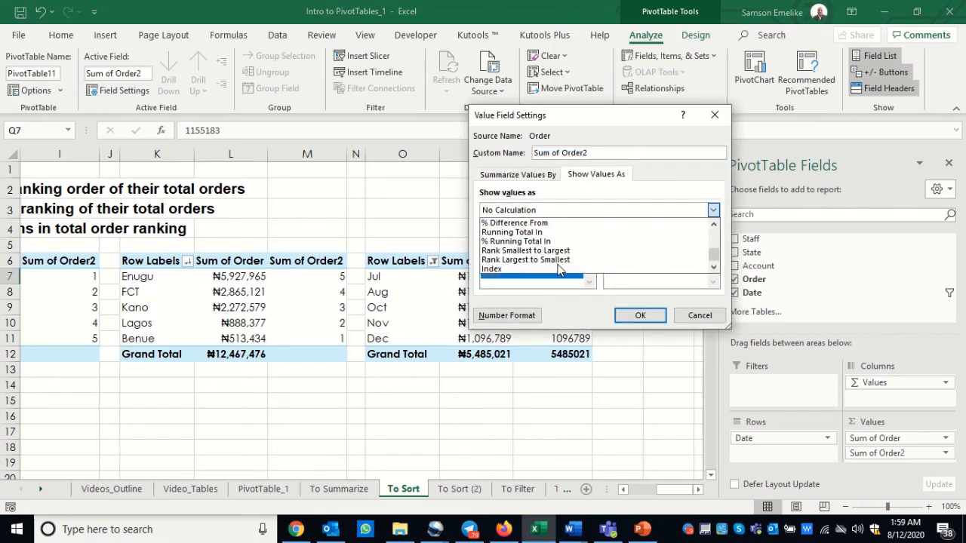
{"action": "left_click", "coordinate": [559, 260]}
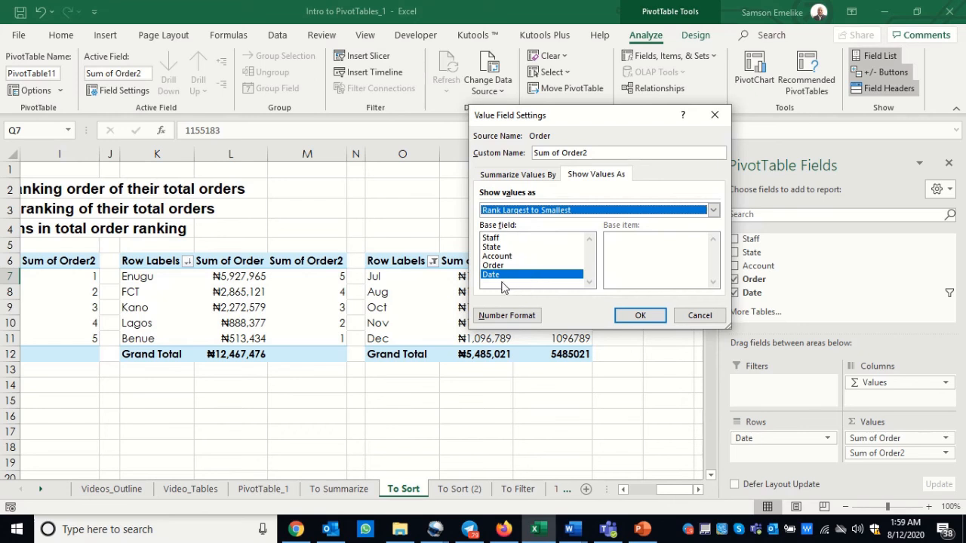
{"action": "left_click", "coordinate": [636, 317]}
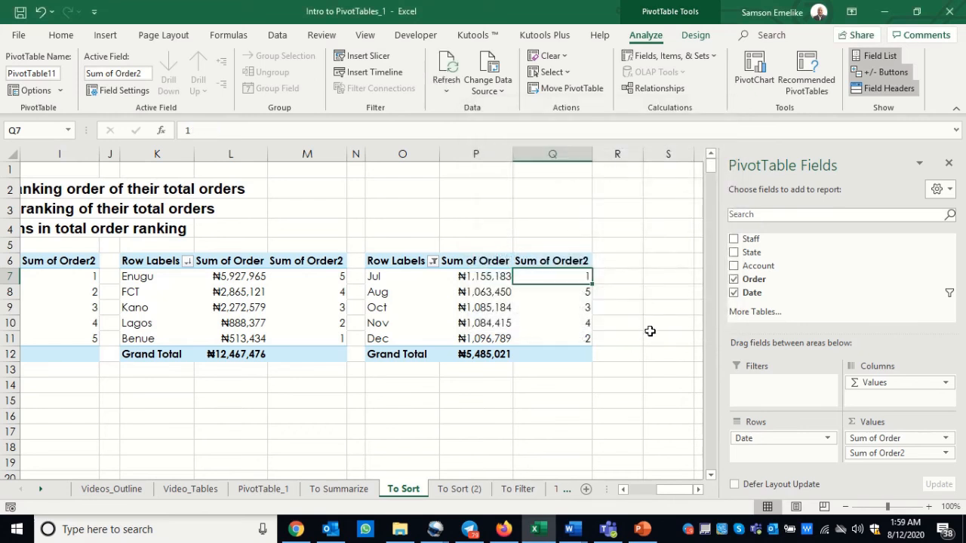
- Sort the months pivot table by Sum of Order2 from largest to smallest
{"action": "right_click", "coordinate": [572, 277]}
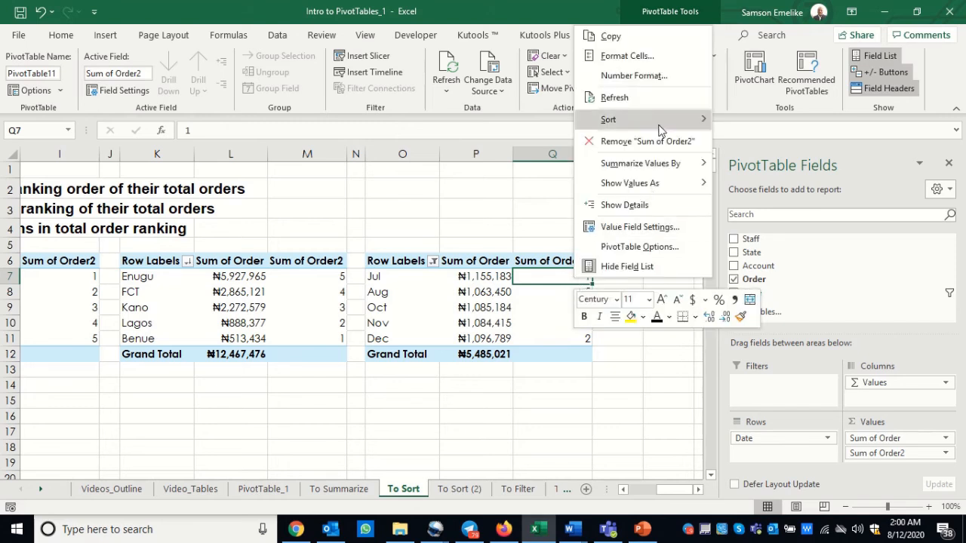
{"action": "mouse_move", "coordinate": [634, 118]}
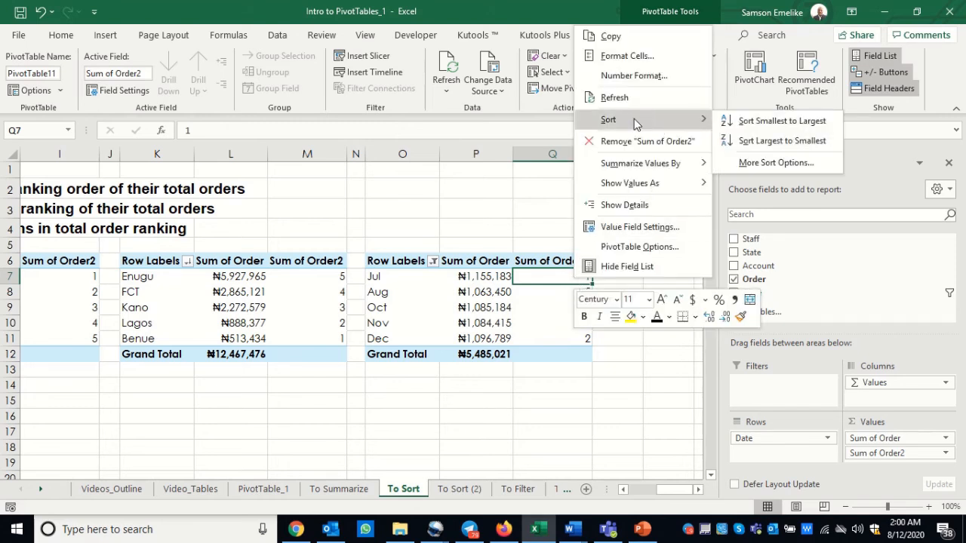
{"action": "left_click", "coordinate": [763, 141]}
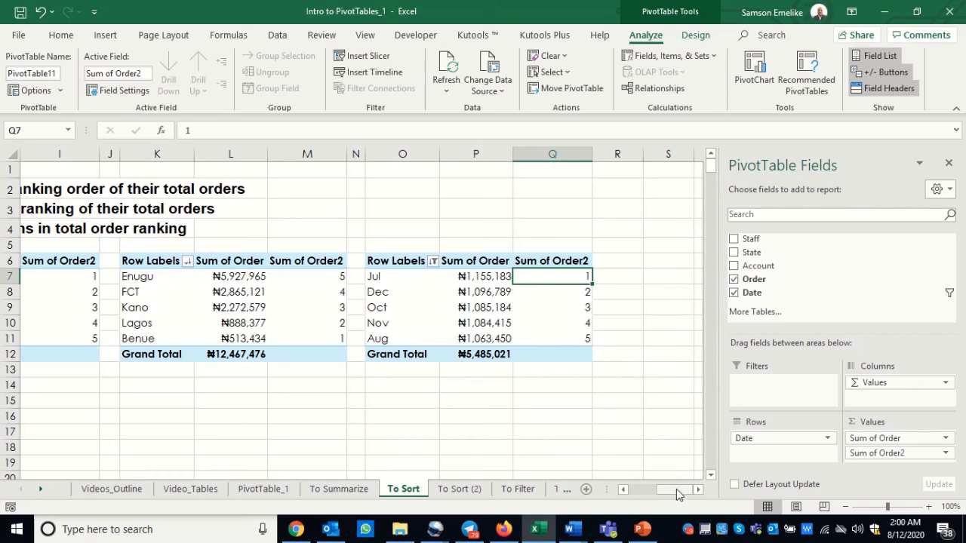
- Review the pivot tables against the task list and check the Videos_Outline sheet before returning to To Sort
{"action": "left_click_drag", "start_coordinate": [676, 489], "coordinate": [655, 491]}
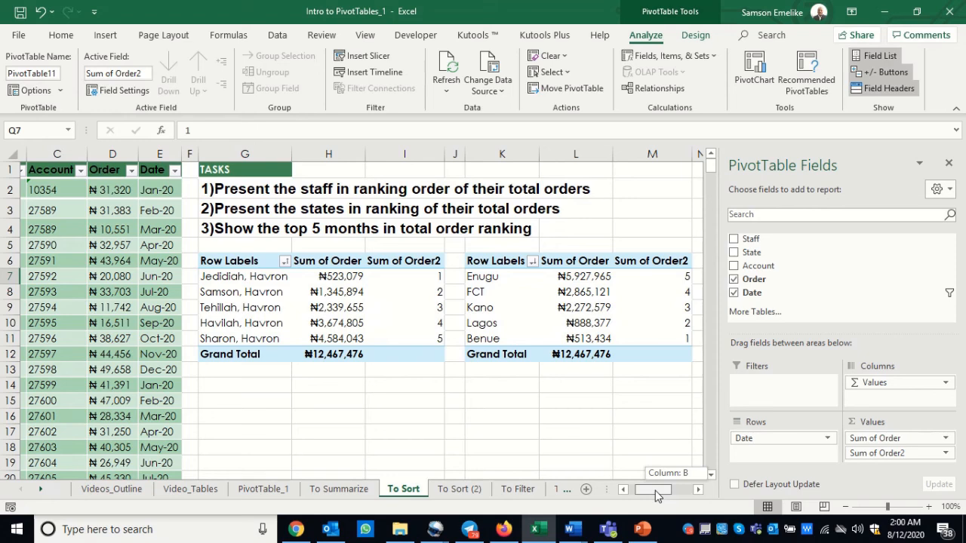
{"action": "left_click_drag", "start_coordinate": [655, 490], "coordinate": [645, 489]}
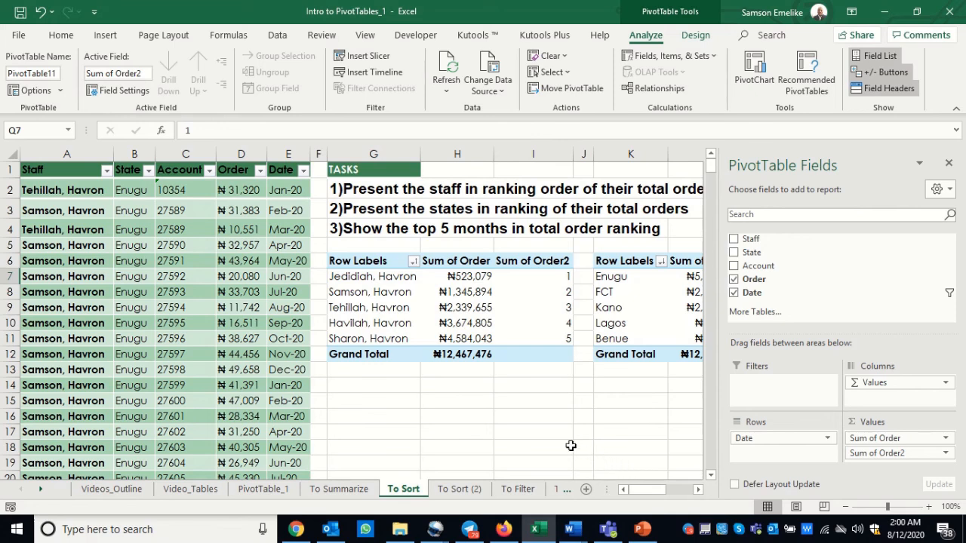
{"action": "left_click", "coordinate": [98, 490]}
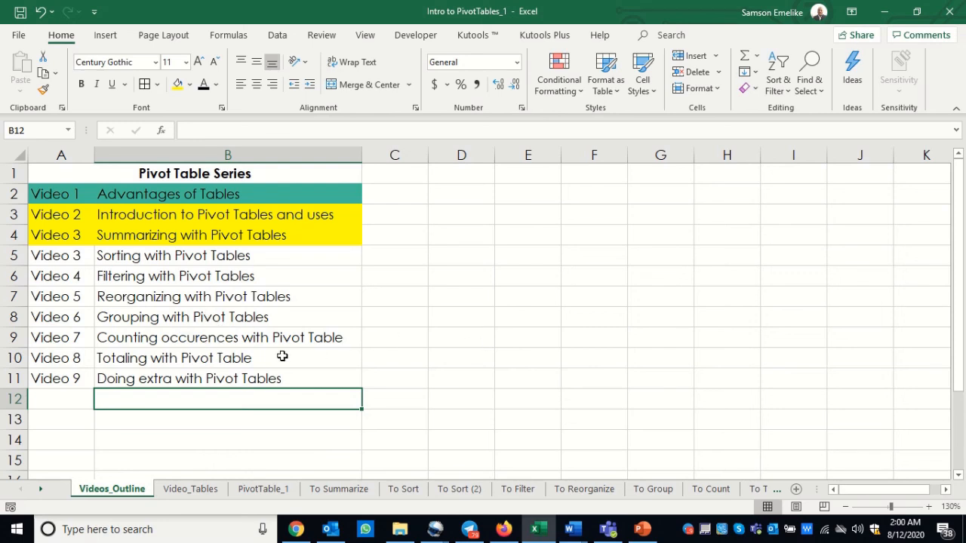
{"action": "left_click", "coordinate": [402, 492]}
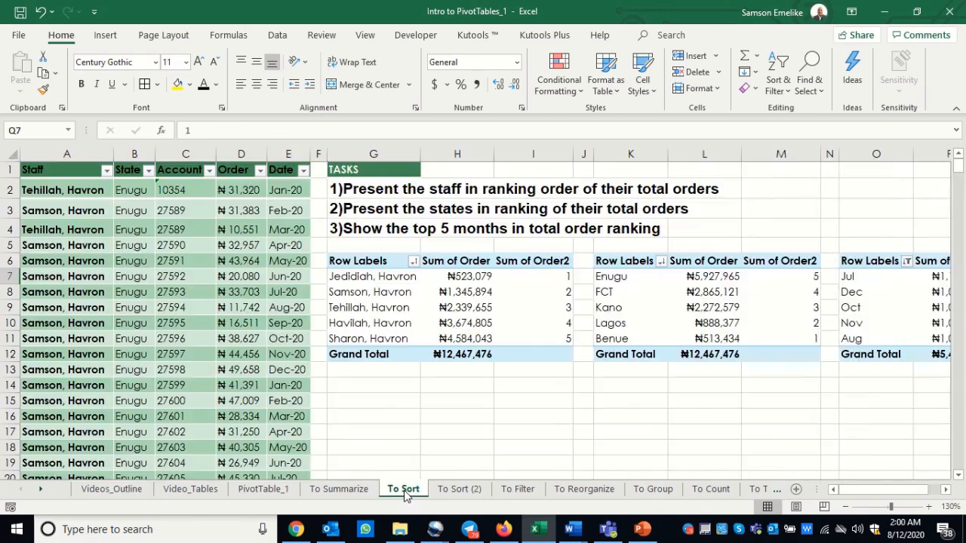